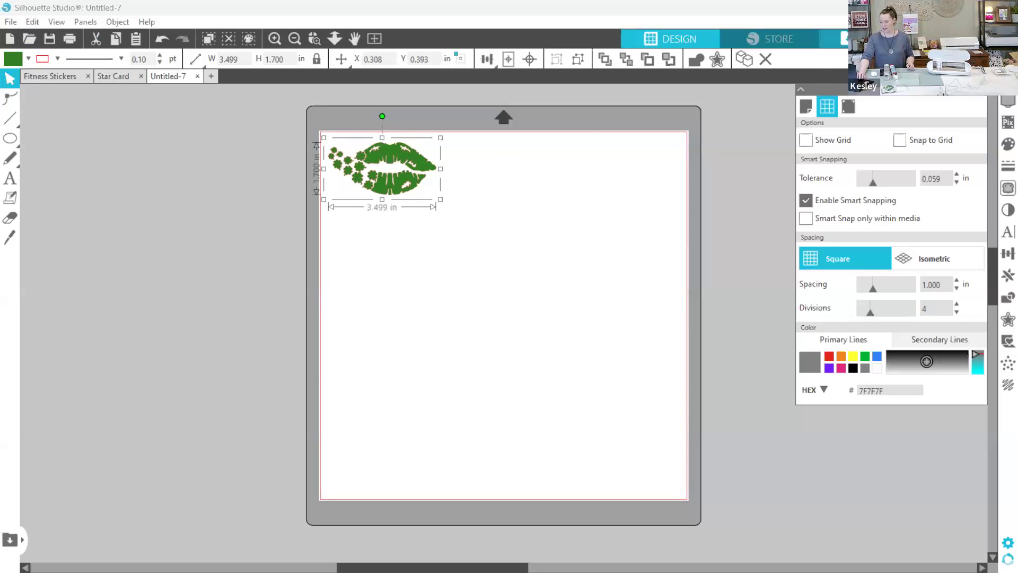
- Add another kiss shamrocks design from the library's Recent Downloads folder and set its width to 3.5 in
{"action": "left_click", "coordinate": [843, 39]}
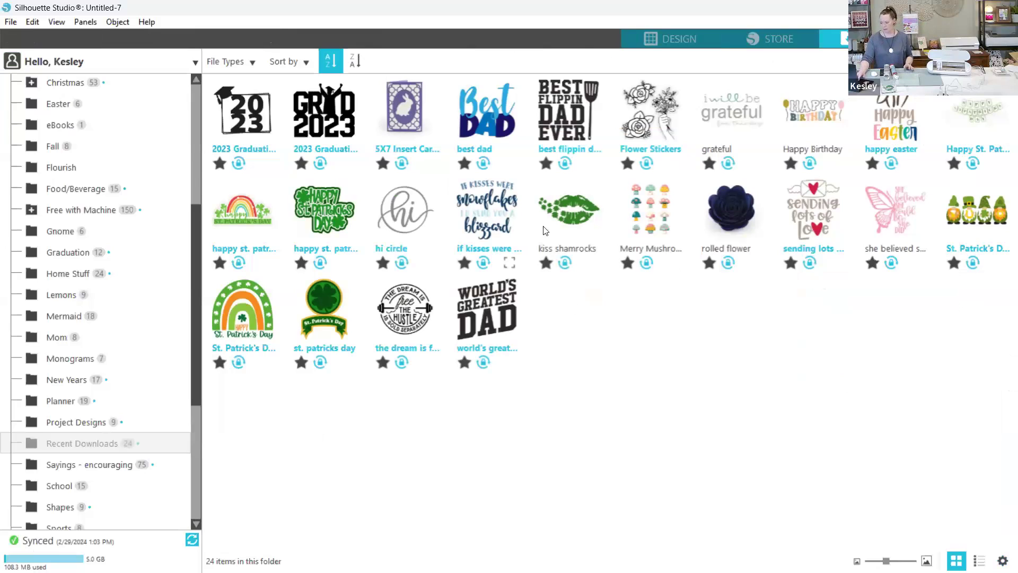
{"action": "double_click", "coordinate": [574, 211]}
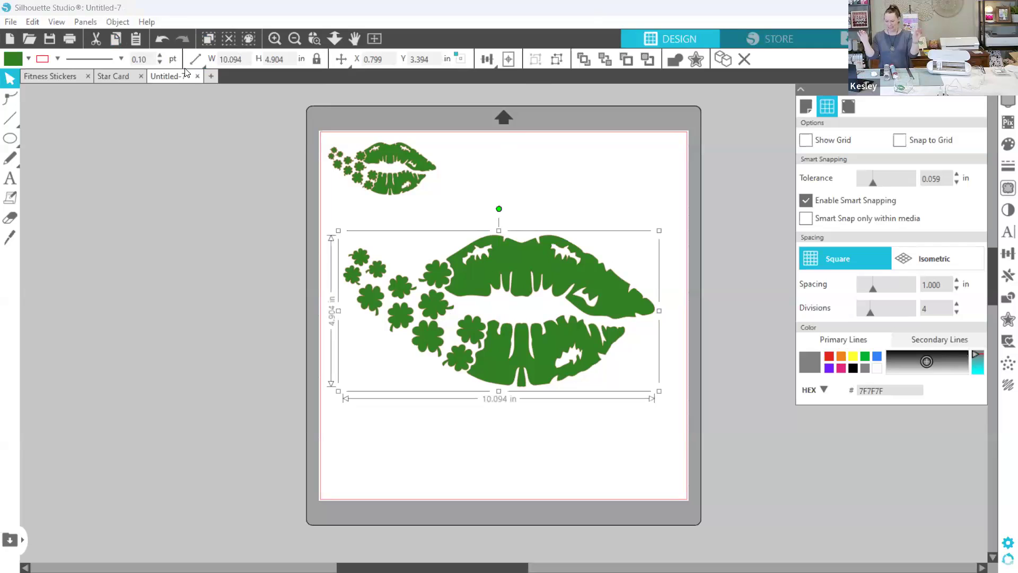
{"action": "left_click", "coordinate": [241, 56]}
{"action": "mouse_move", "coordinate": [202, 60]}
{"action": "type", "text": "3.5"}
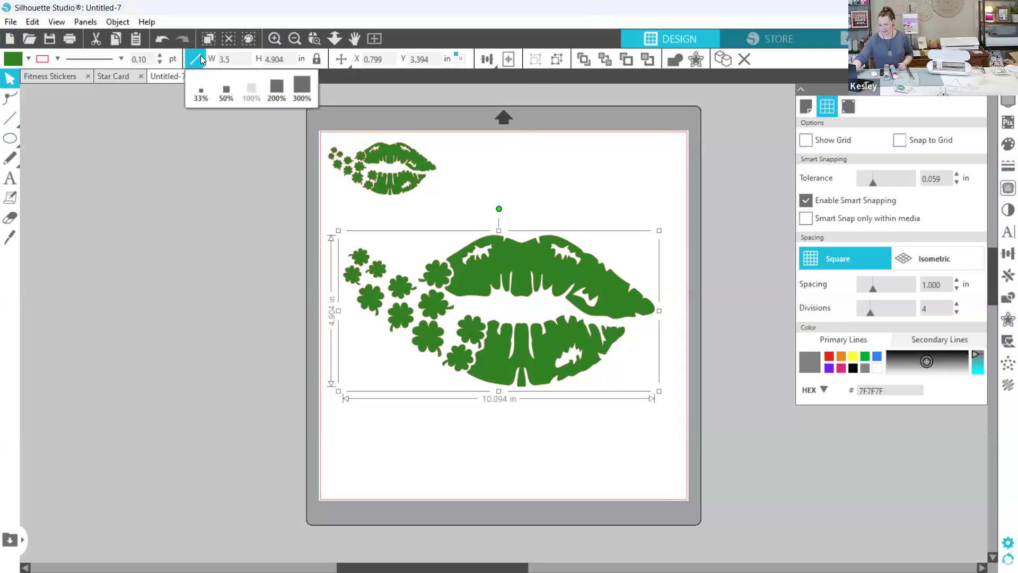
{"action": "key", "text": "Return"}
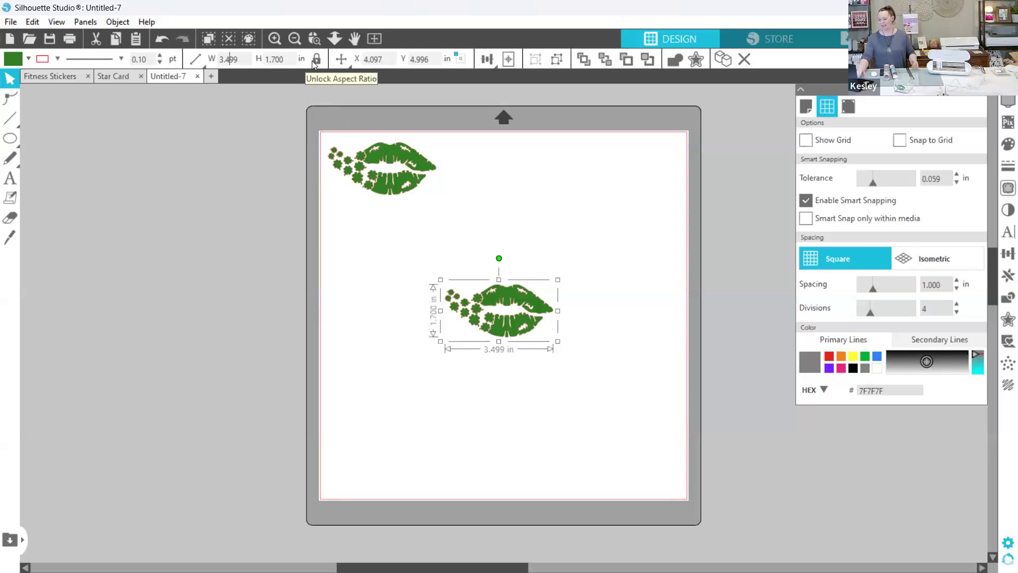
- Place the second lips design level with the original near the page's upper edge and delete it
{"action": "left_click_drag", "start_coordinate": [489, 309], "coordinate": [510, 200]}
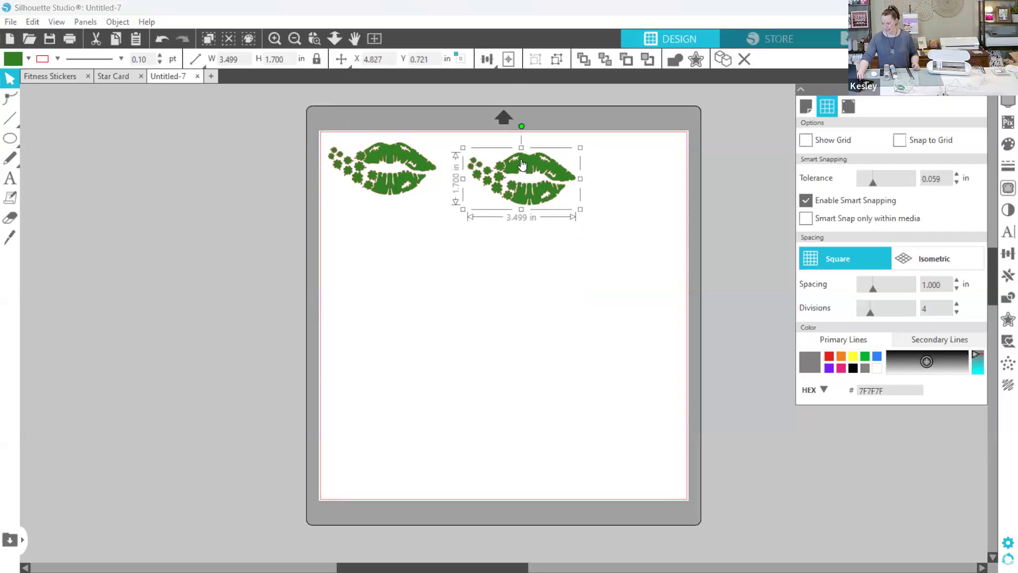
{"action": "left_click_drag", "start_coordinate": [522, 165], "coordinate": [517, 156]}
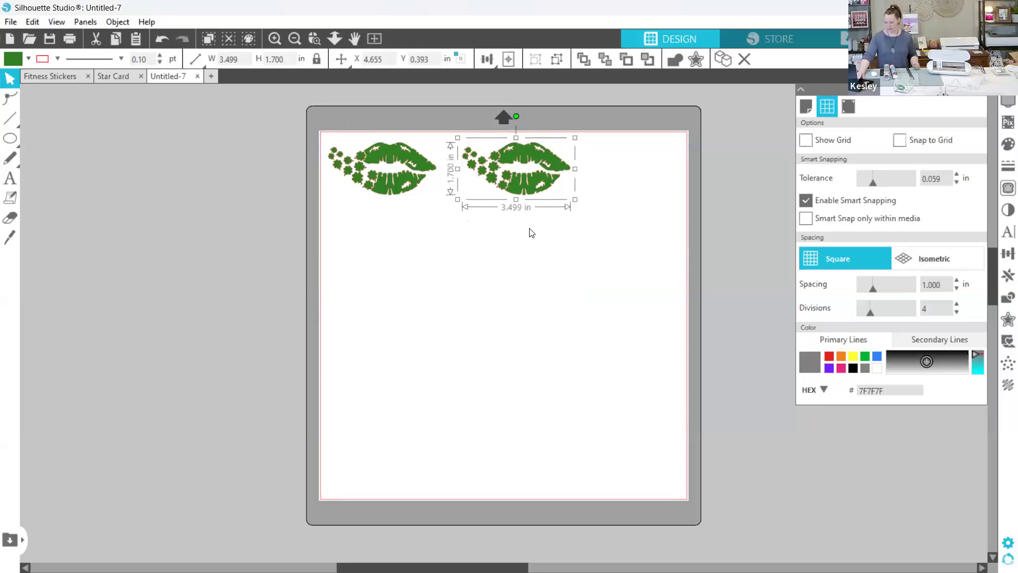
{"action": "key", "text": "Delete"}
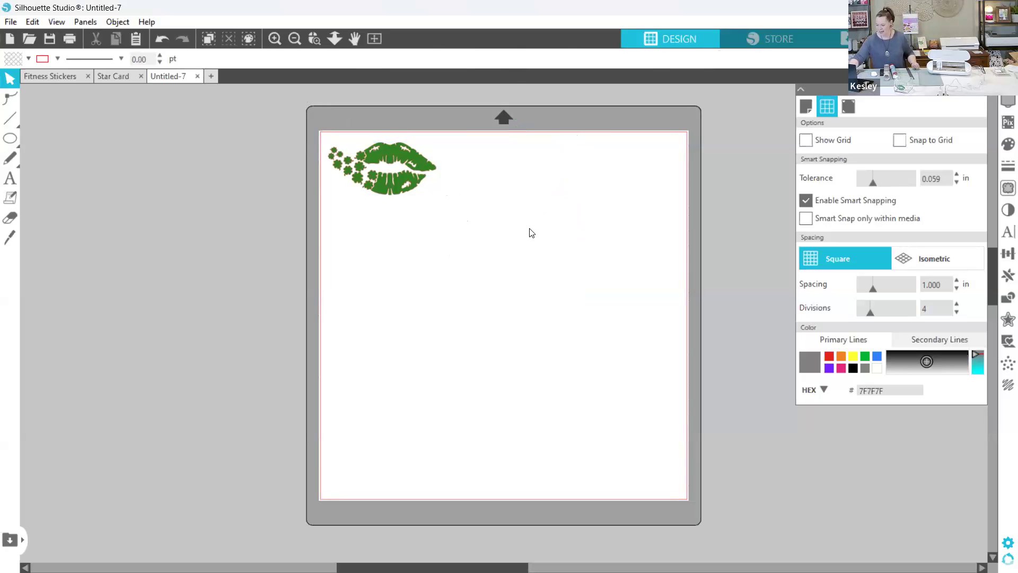
- Set the machine in the page setup to Portrait 3 for the remaining lips design
{"action": "left_click", "coordinate": [392, 178]}
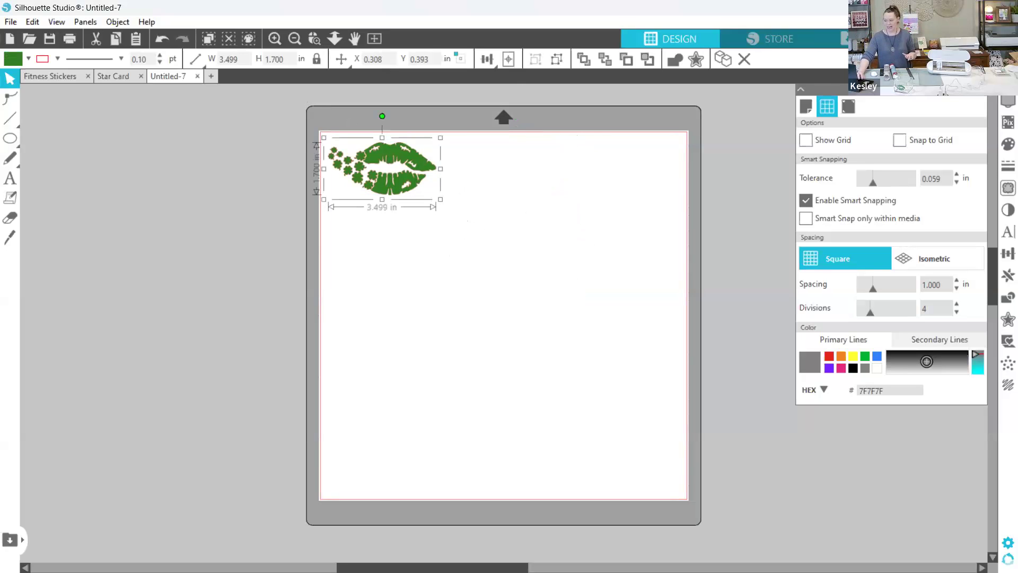
{"action": "left_click", "coordinate": [968, 39]}
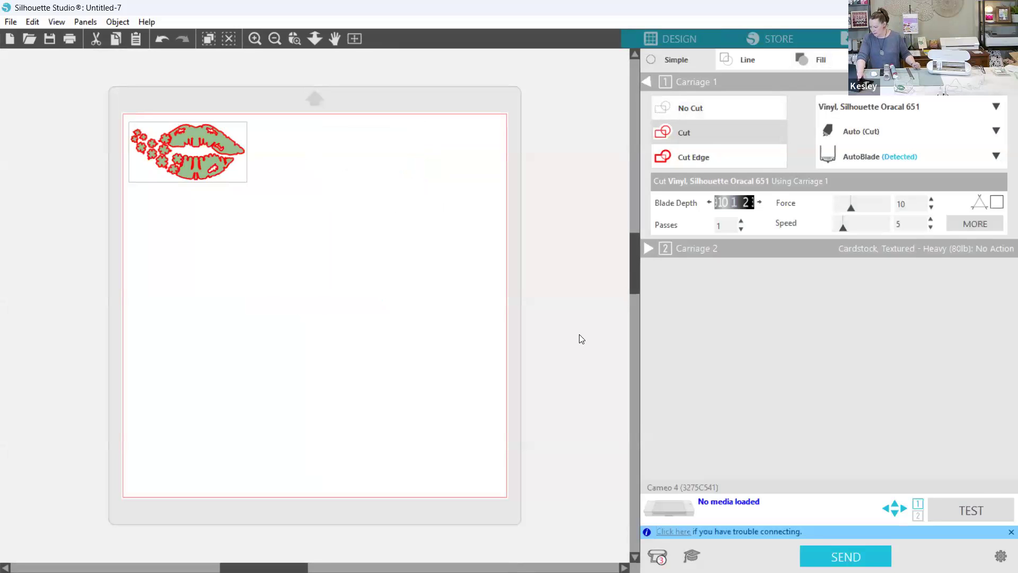
{"action": "left_click", "coordinate": [679, 37]}
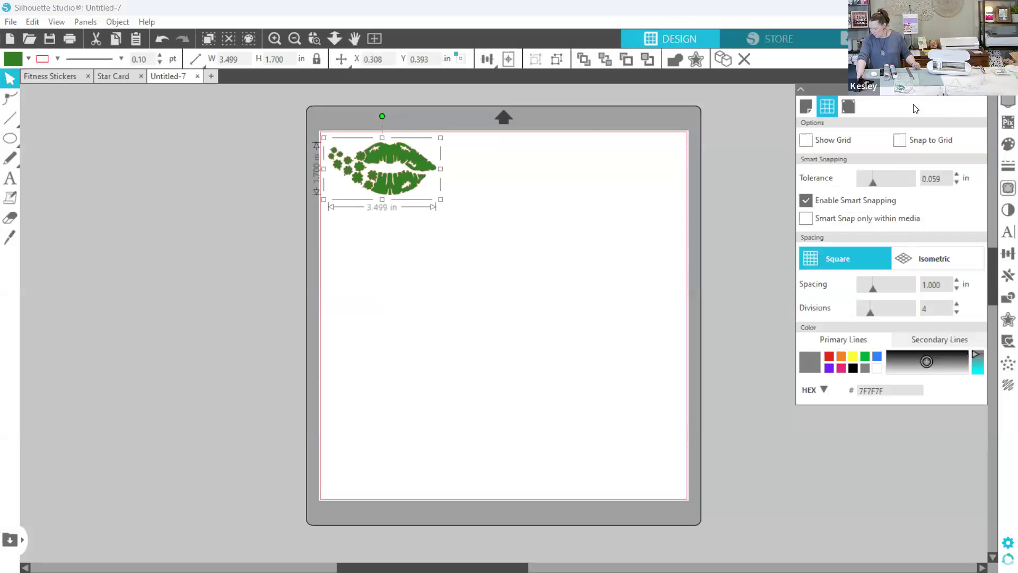
{"action": "left_click", "coordinate": [804, 108]}
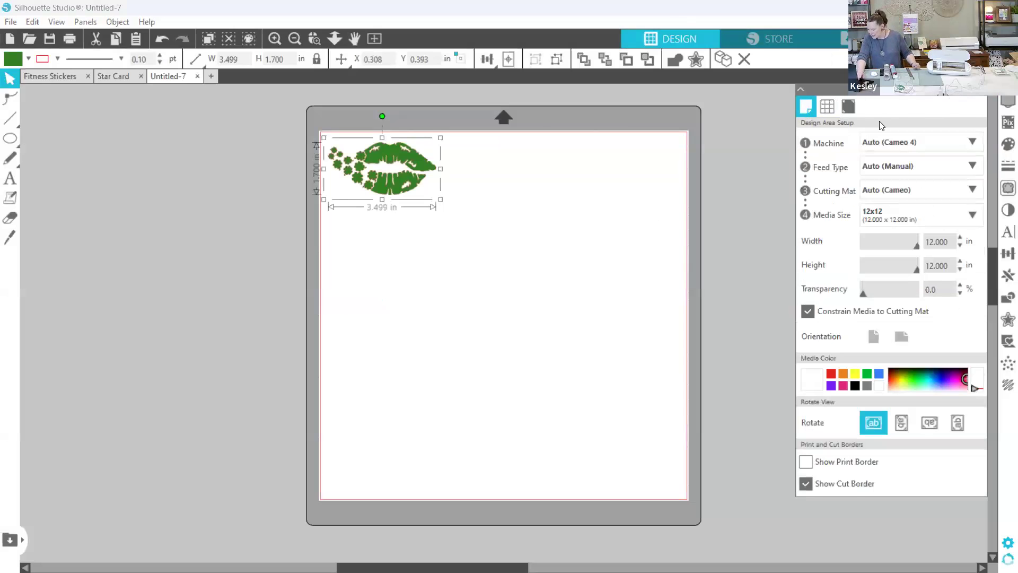
{"action": "left_click", "coordinate": [910, 140]}
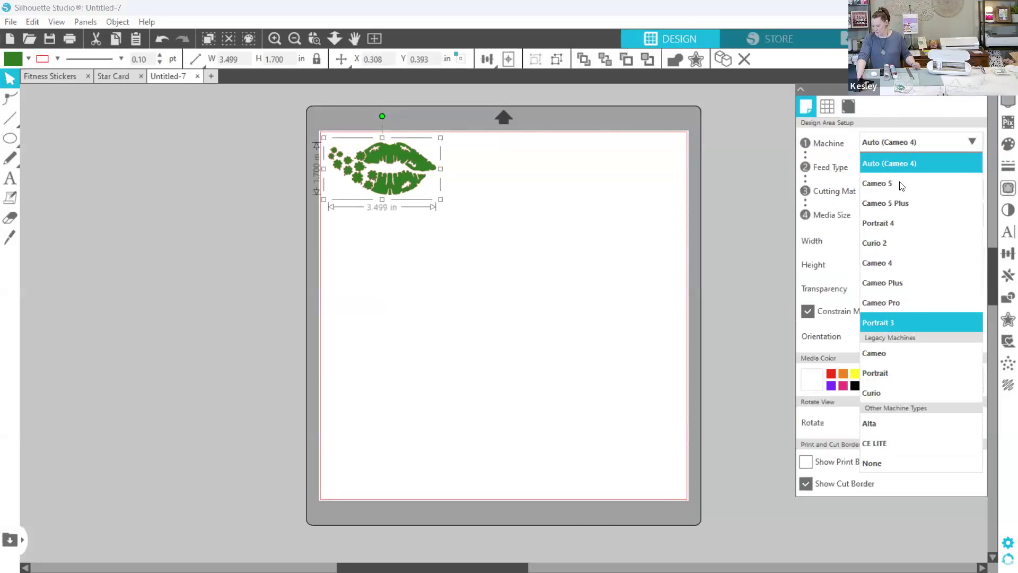
{"action": "left_click", "coordinate": [914, 142]}
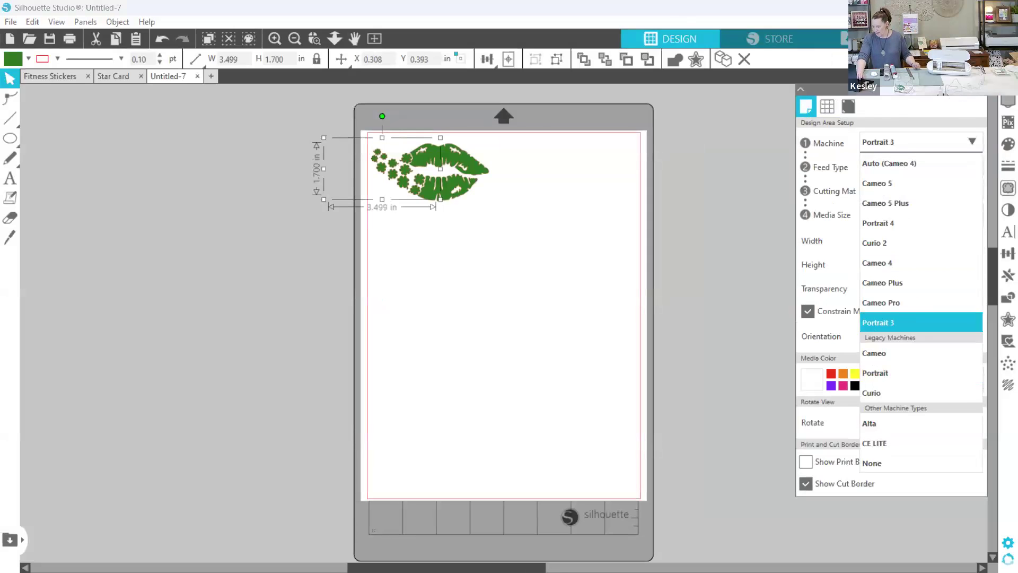
{"action": "left_click", "coordinate": [913, 323]}
- Check which machine is connected for sending and review the page setup's machine choices, keeping Portrait 3
{"action": "left_click", "coordinate": [969, 39]}
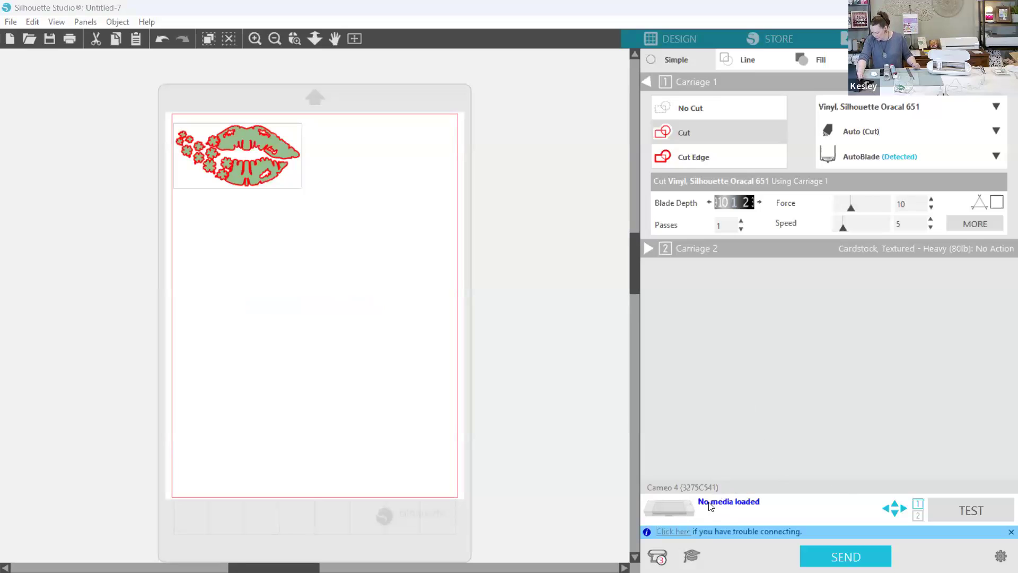
{"action": "left_click", "coordinate": [692, 486]}
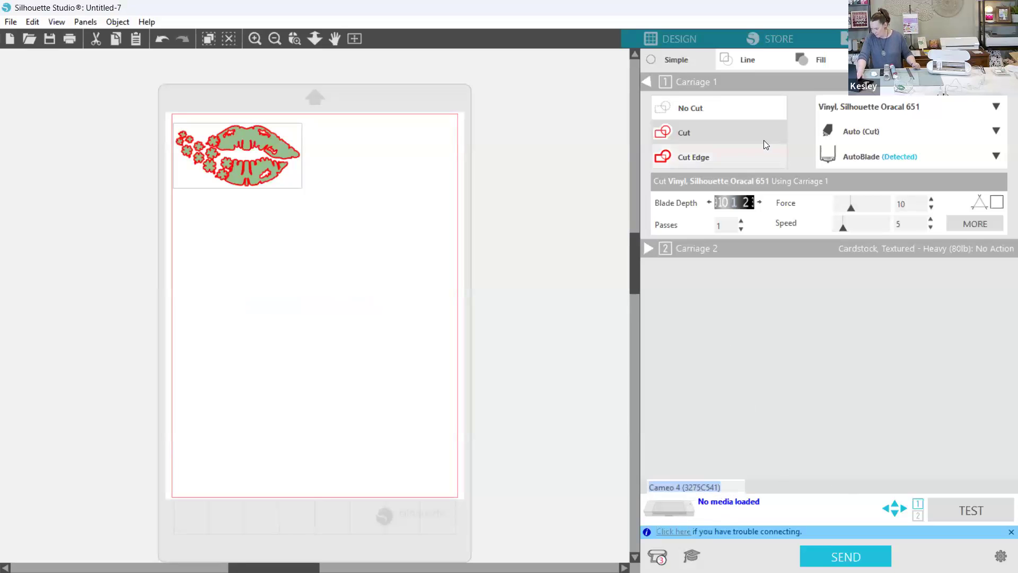
{"action": "left_click", "coordinate": [659, 41]}
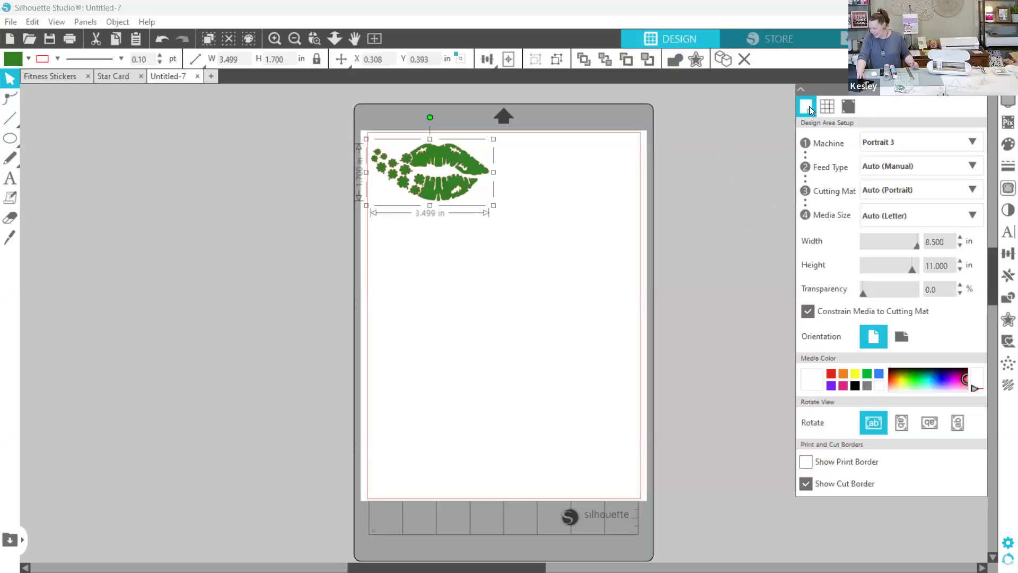
{"action": "left_click", "coordinate": [912, 139]}
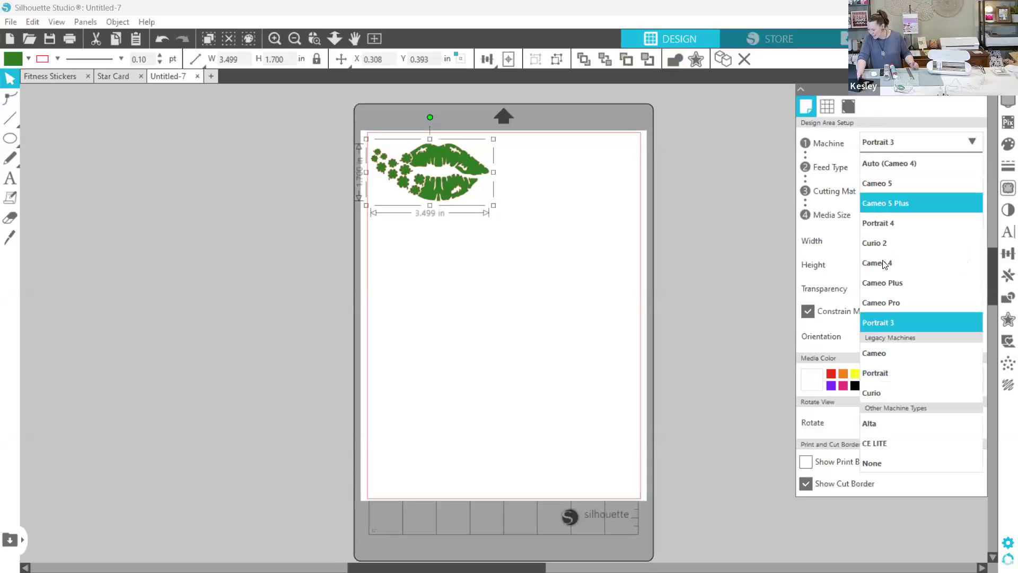
{"action": "left_click", "coordinate": [876, 321]}
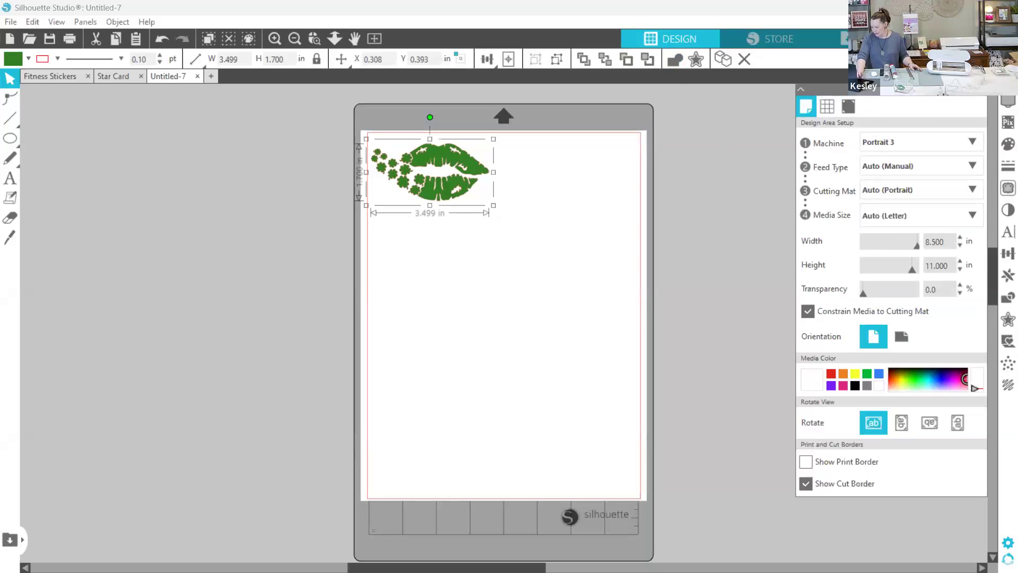
- Choose the Portrait 3 from the detected Silhouette devices for sending the cut job
{"action": "left_click", "coordinate": [966, 38]}
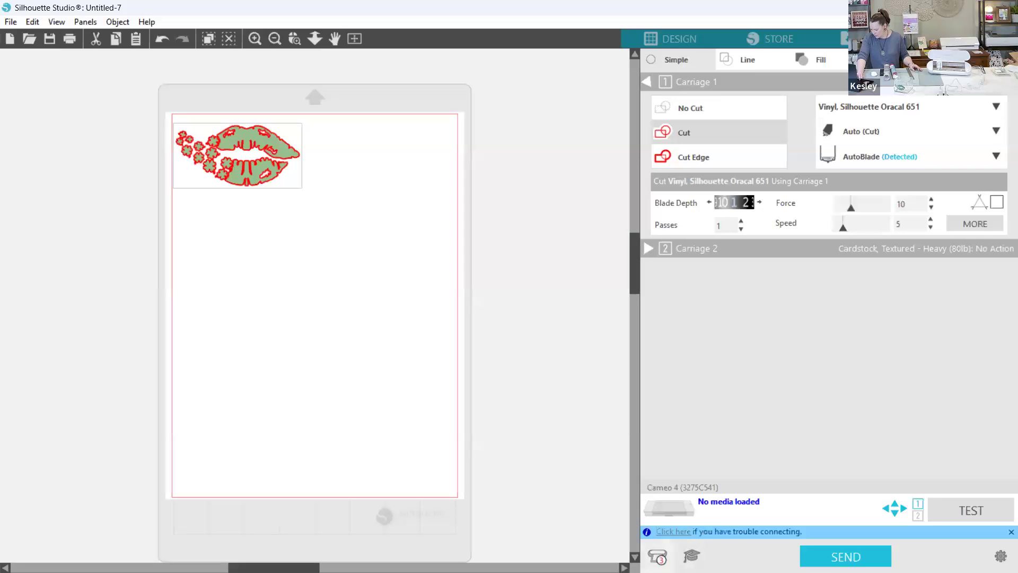
{"action": "left_click", "coordinate": [657, 555]}
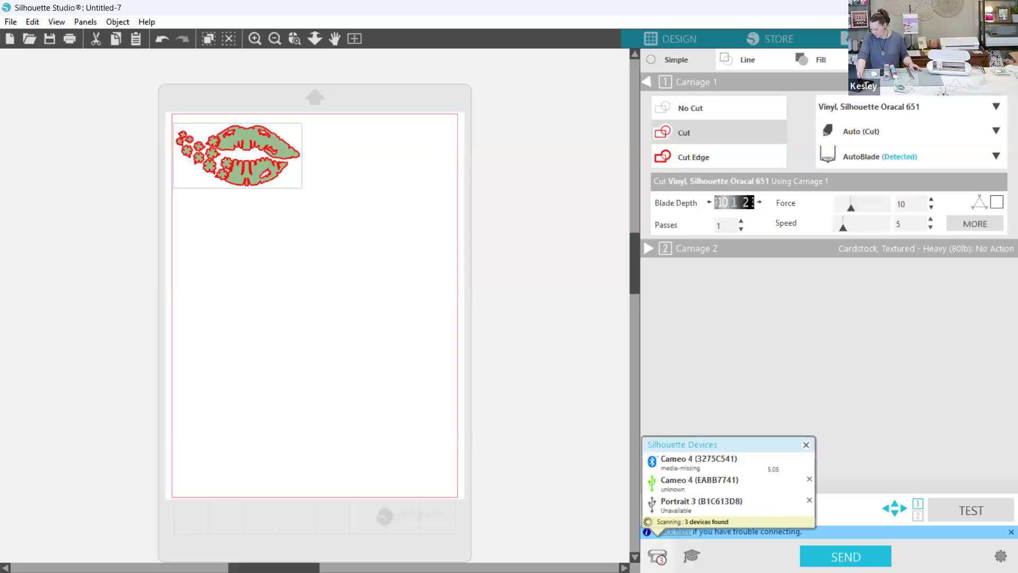
{"action": "left_click", "coordinate": [679, 507]}
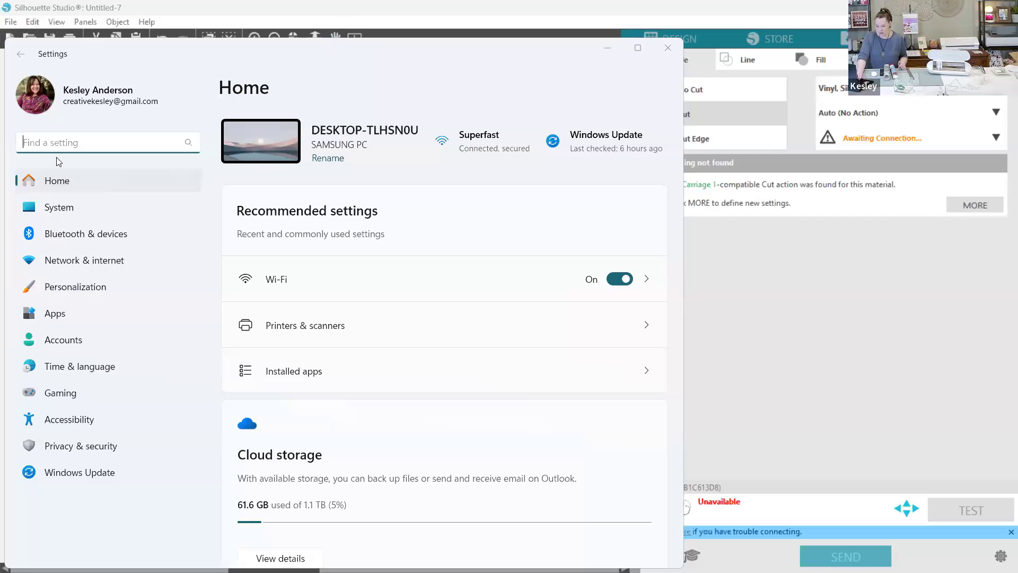
- In Windows Settings, look through the Bluetooth & devices list for the Portrait 3 cutting machine
{"action": "left_click", "coordinate": [91, 233]}
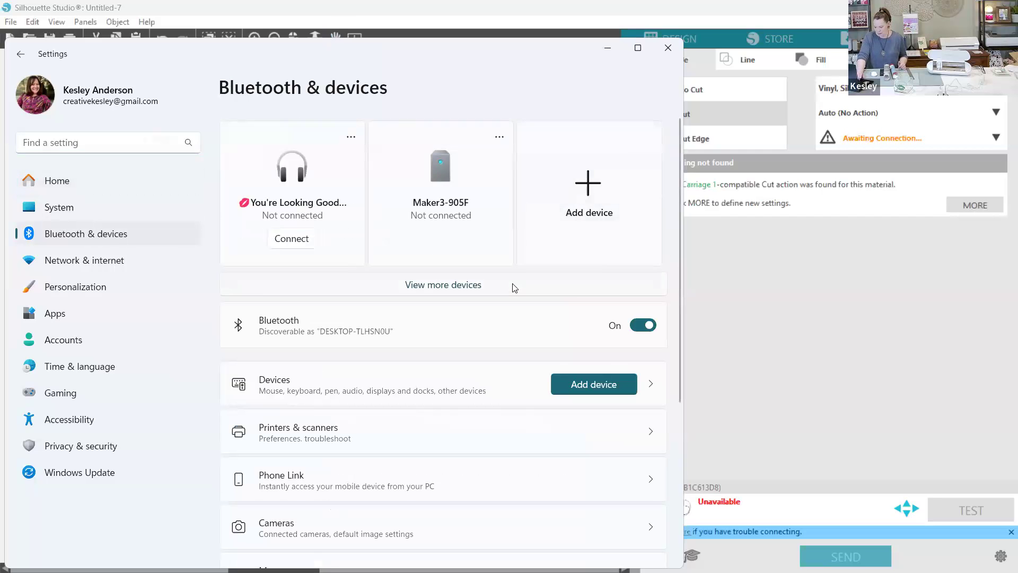
{"action": "scroll", "coordinate": [512, 288], "scroll_direction": "down", "scroll_amount": 3}
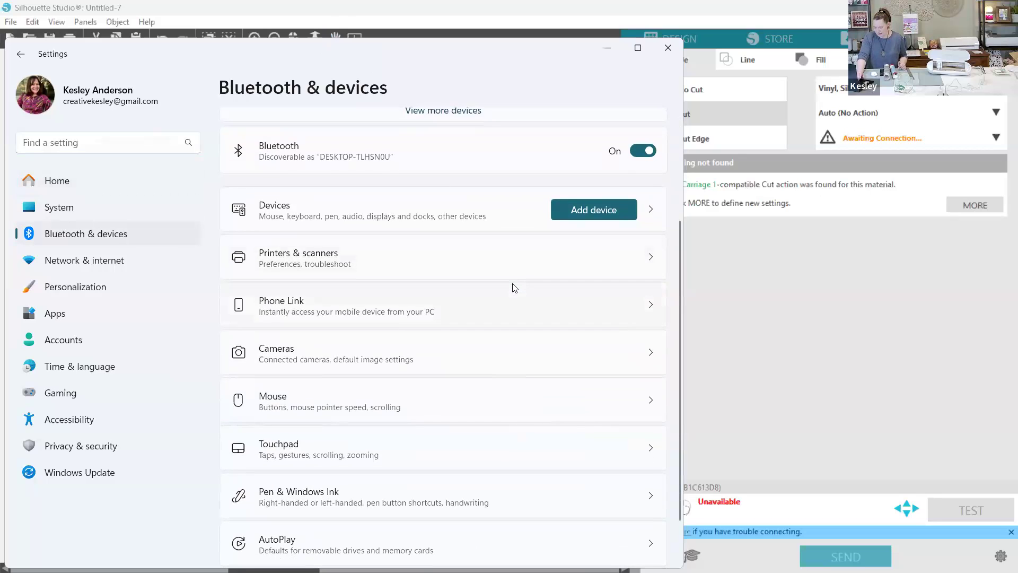
{"action": "scroll", "coordinate": [512, 288], "scroll_direction": "down", "scroll_amount": 1}
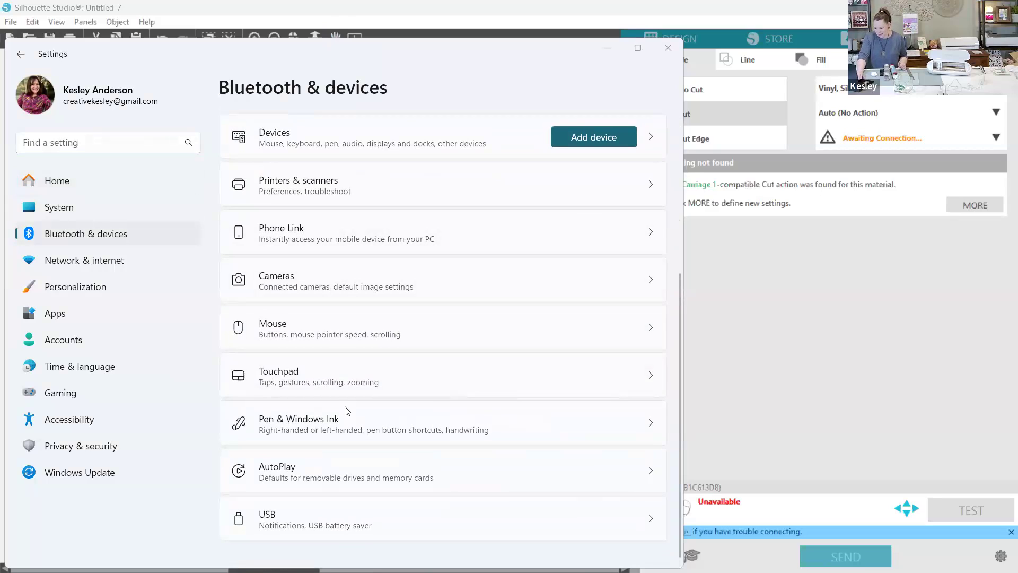
{"action": "scroll", "coordinate": [249, 353], "scroll_direction": "up", "scroll_amount": 1}
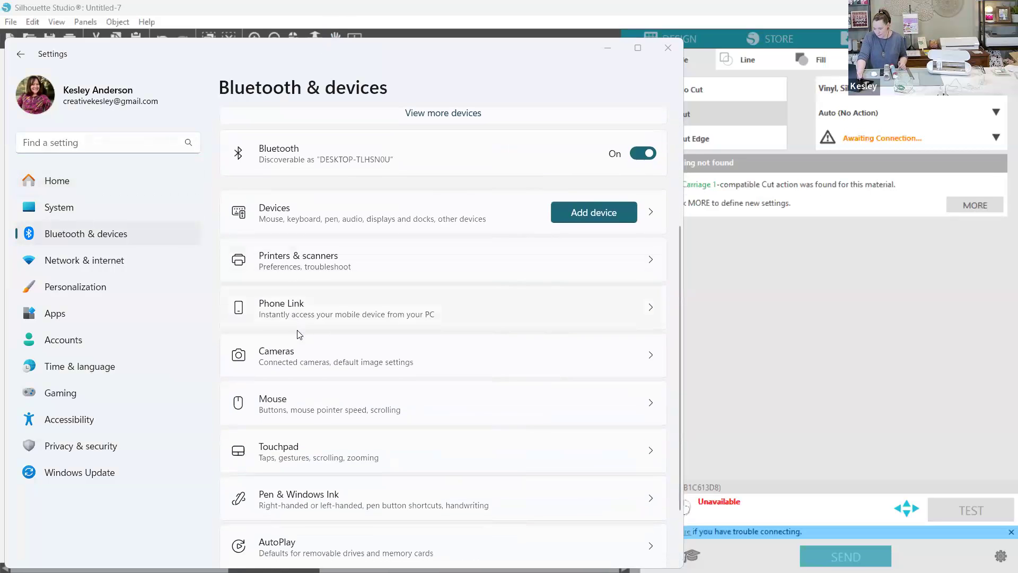
{"action": "left_click", "coordinate": [280, 220]}
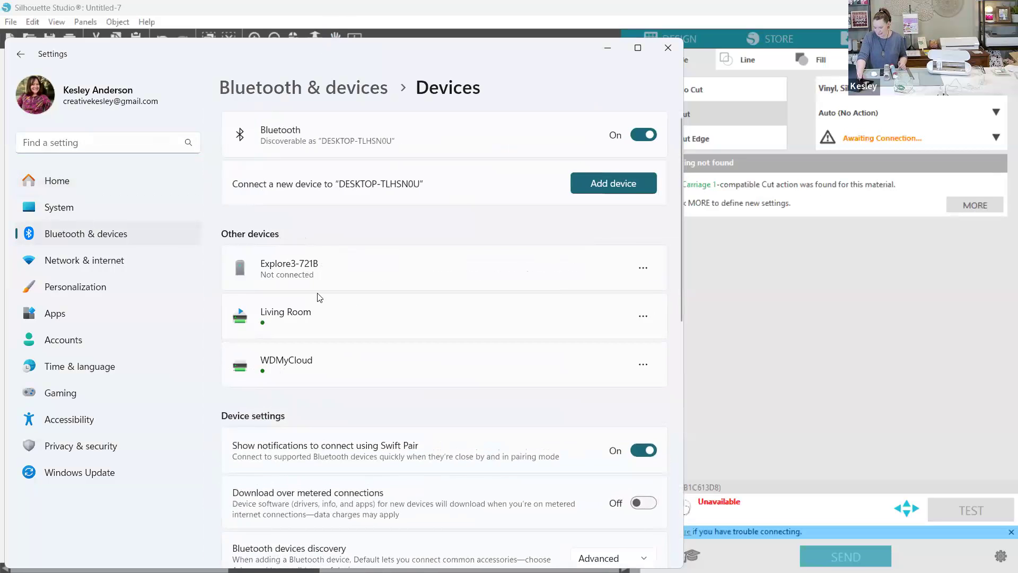
{"action": "scroll", "coordinate": [328, 305], "scroll_direction": "down", "scroll_amount": 4}
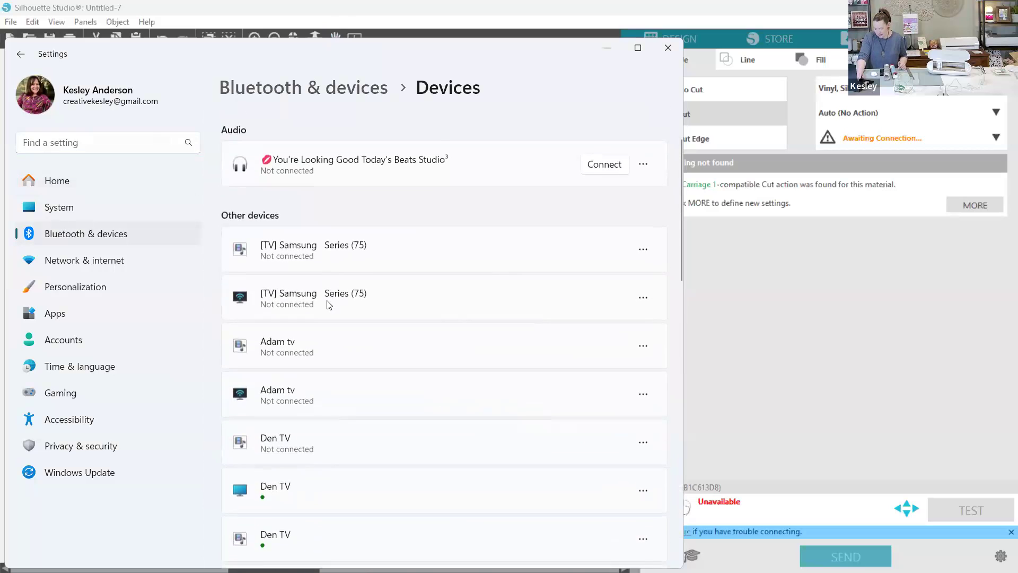
{"action": "scroll", "coordinate": [328, 304], "scroll_direction": "down", "scroll_amount": 4}
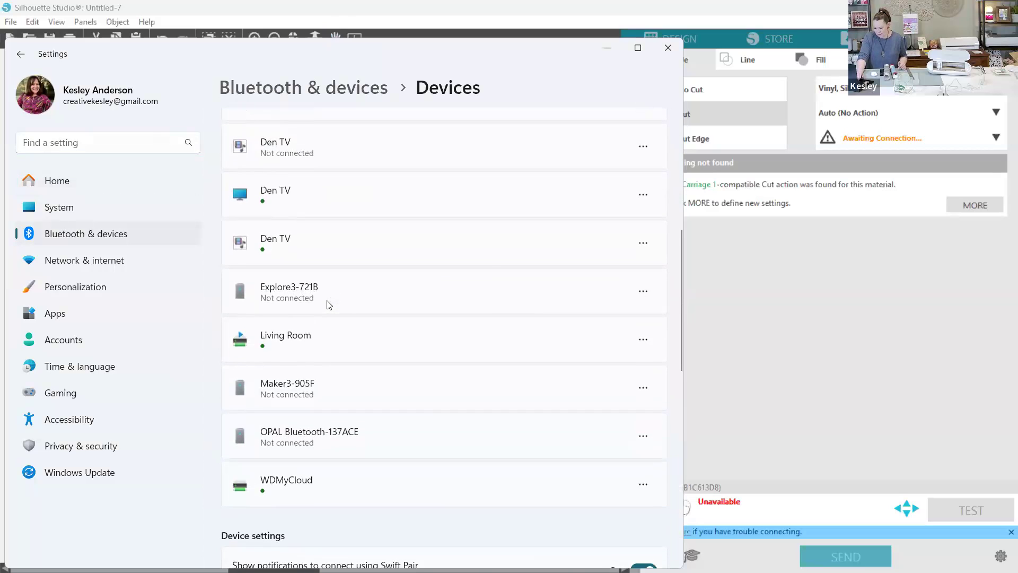
{"action": "scroll", "coordinate": [328, 304], "scroll_direction": "down", "scroll_amount": 3}
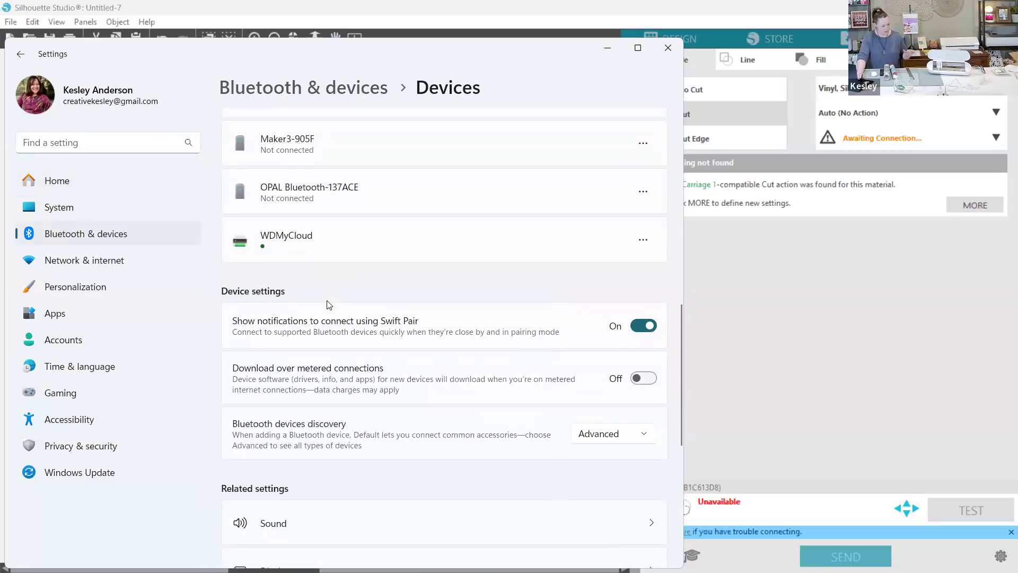
{"action": "scroll", "coordinate": [329, 305], "scroll_direction": "down", "scroll_amount": 5}
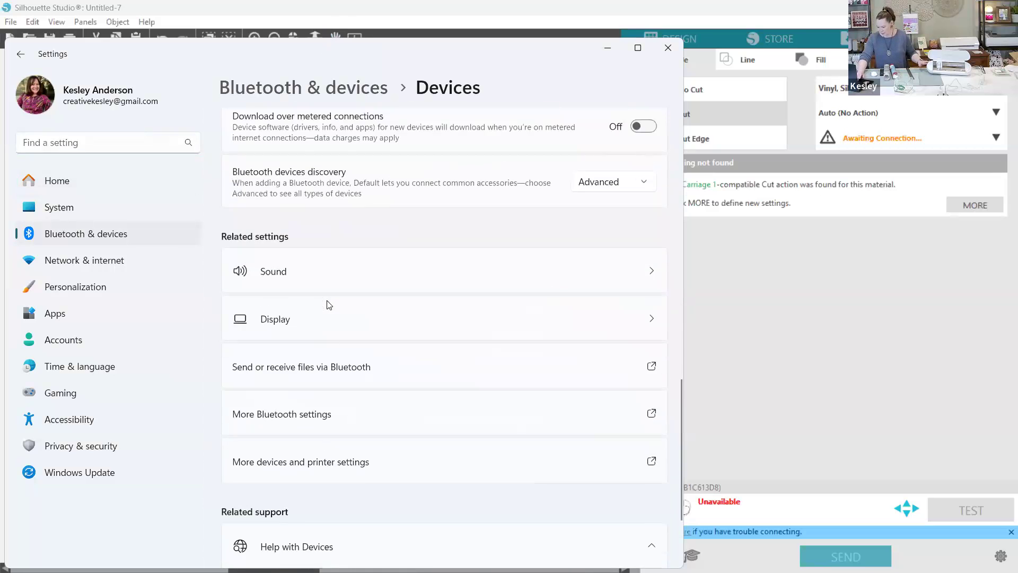
{"action": "scroll", "coordinate": [328, 304], "scroll_direction": "up", "scroll_amount": 7}
{"action": "scroll", "coordinate": [329, 304], "scroll_direction": "up", "scroll_amount": 10}
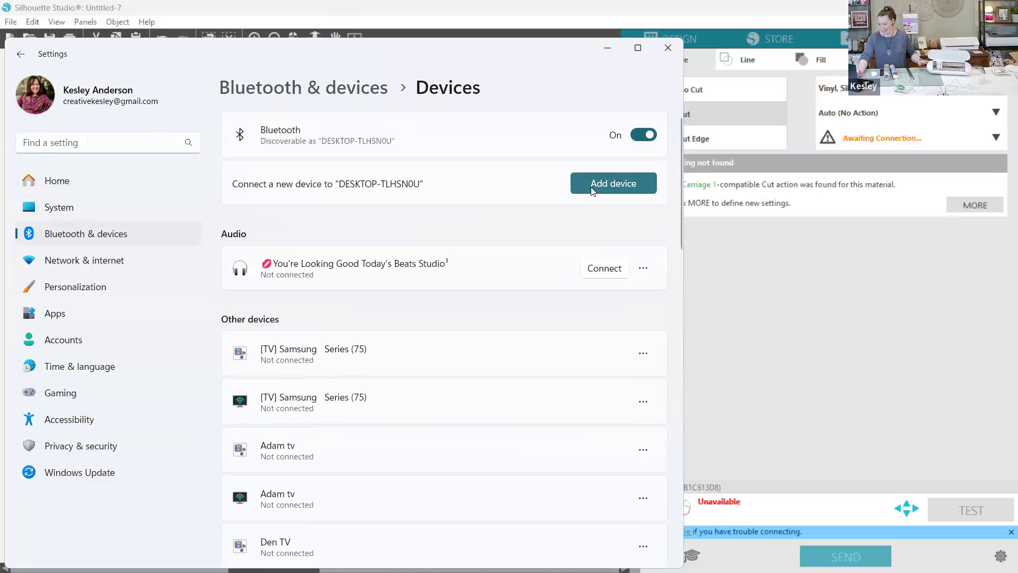
- Add the Portrait 3 cutting machine as a new Bluetooth device in Windows
{"action": "left_click", "coordinate": [614, 183]}
{"action": "left_click", "coordinate": [295, 187]}
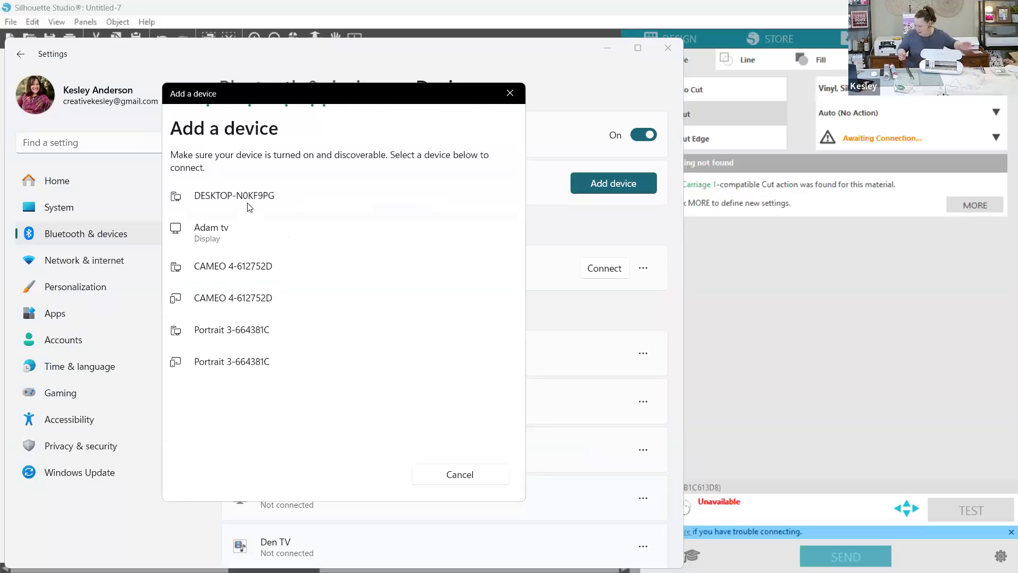
{"action": "left_click", "coordinate": [227, 337]}
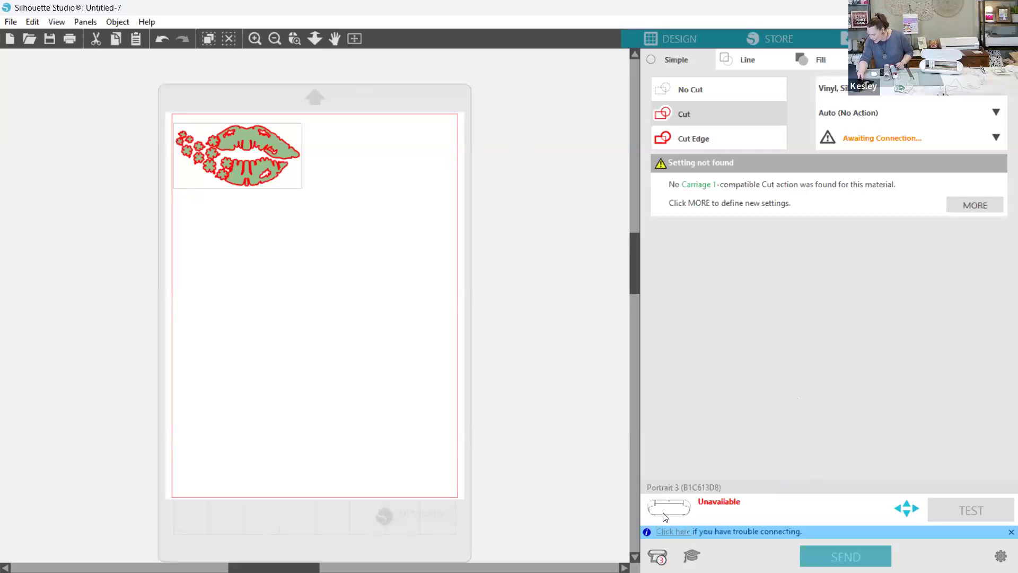
- Switch back to Silhouette Studio and reselect the Portrait 3 among the available cutting devices
{"action": "left_click", "coordinate": [658, 557]}
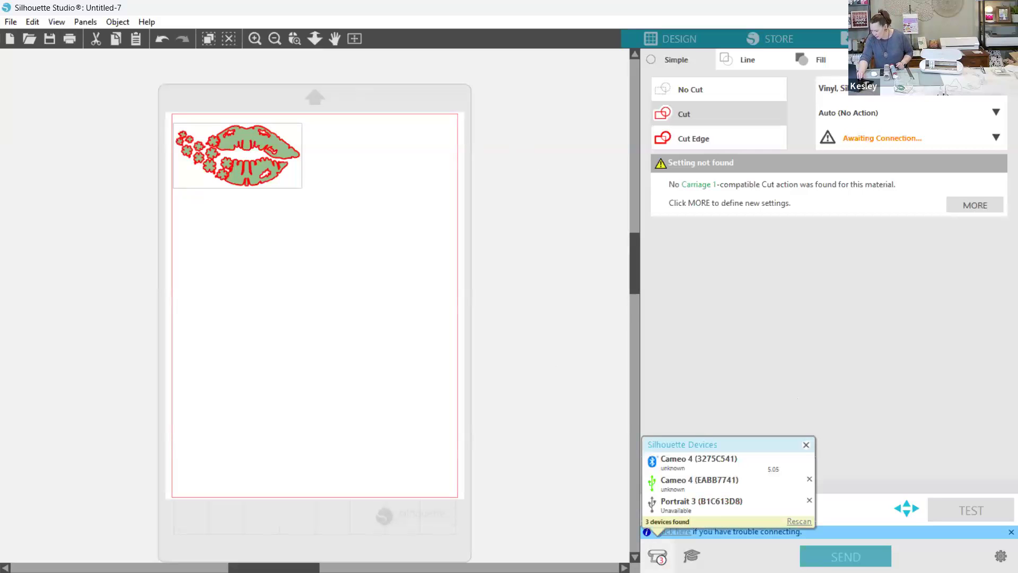
{"action": "left_click", "coordinate": [677, 506]}
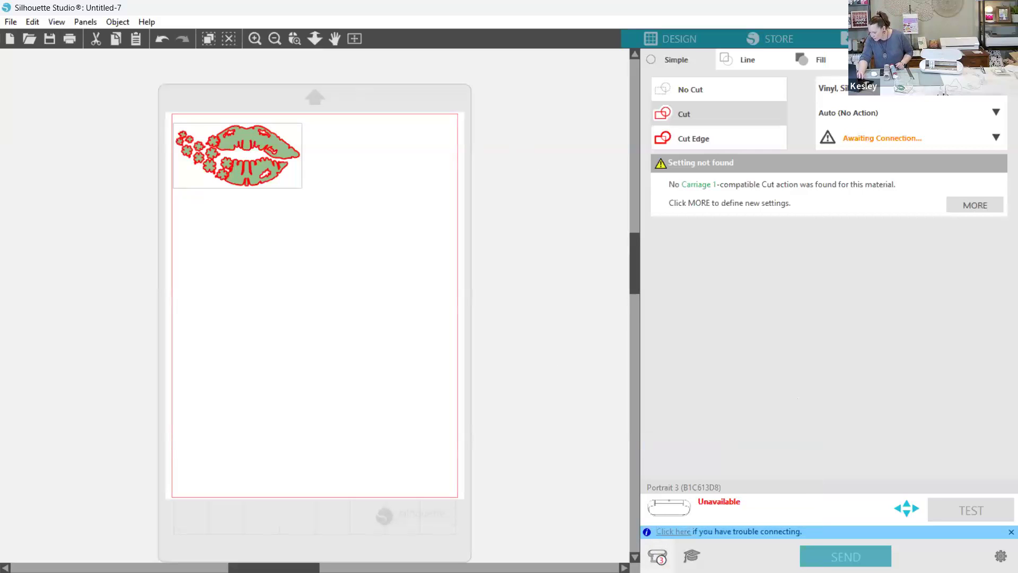
- Select the Bluetooth Portrait 3 as the cutting device, comparing it with the USB entries among the detected Silhouette devices
{"action": "left_click", "coordinate": [657, 556]}
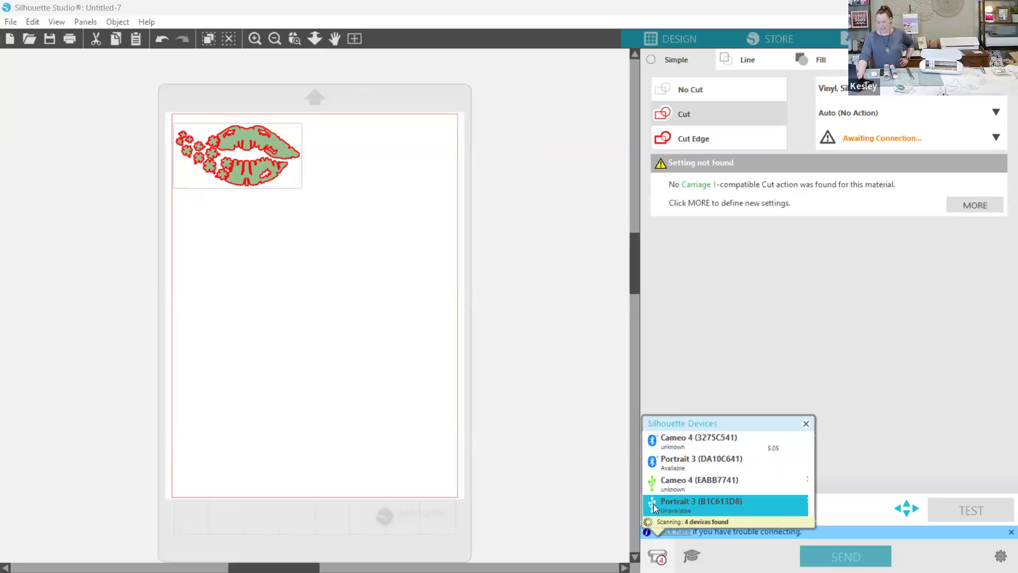
{"action": "left_click", "coordinate": [662, 456]}
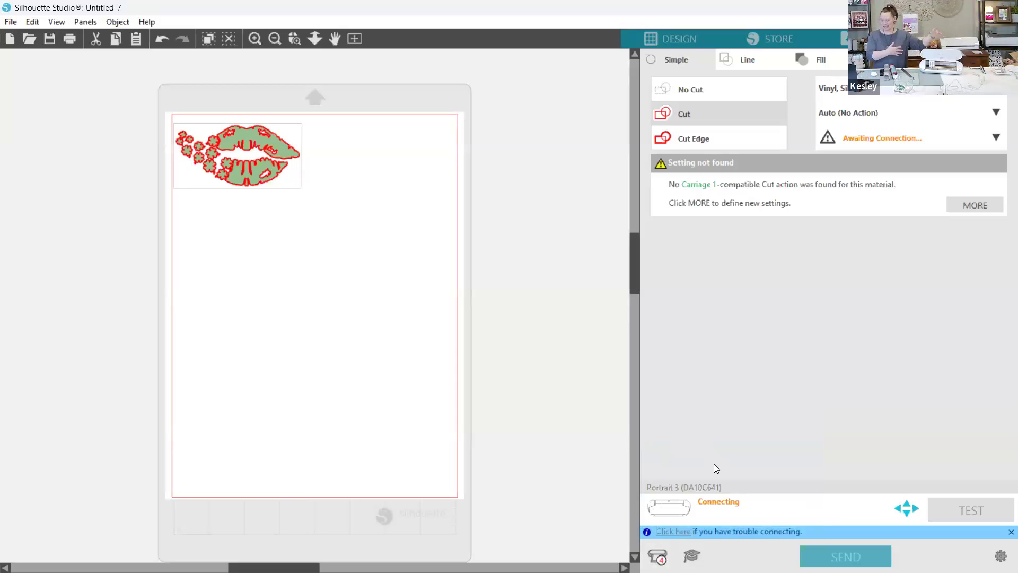
{"action": "left_click", "coordinate": [657, 555]}
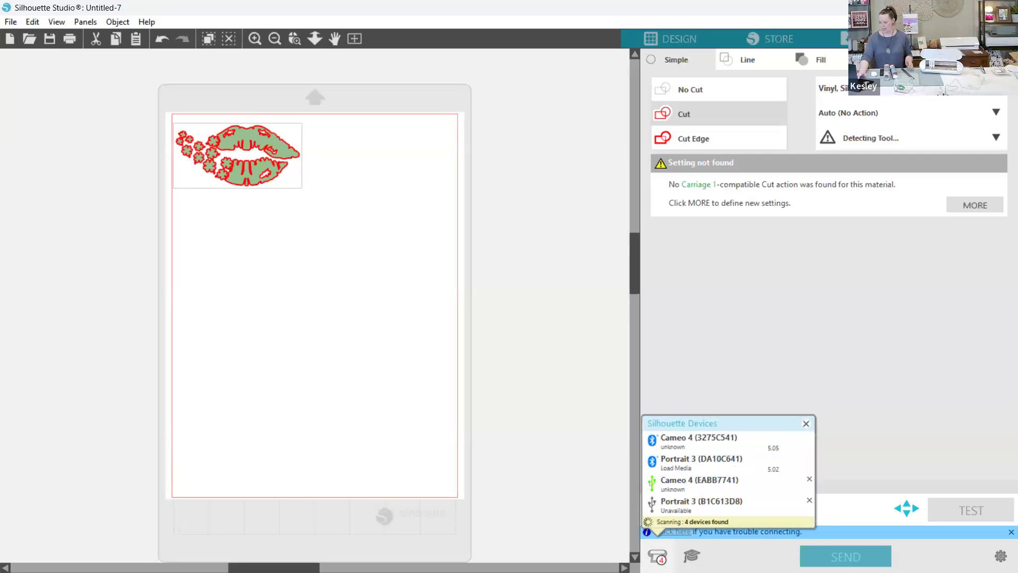
{"action": "left_click", "coordinate": [655, 471]}
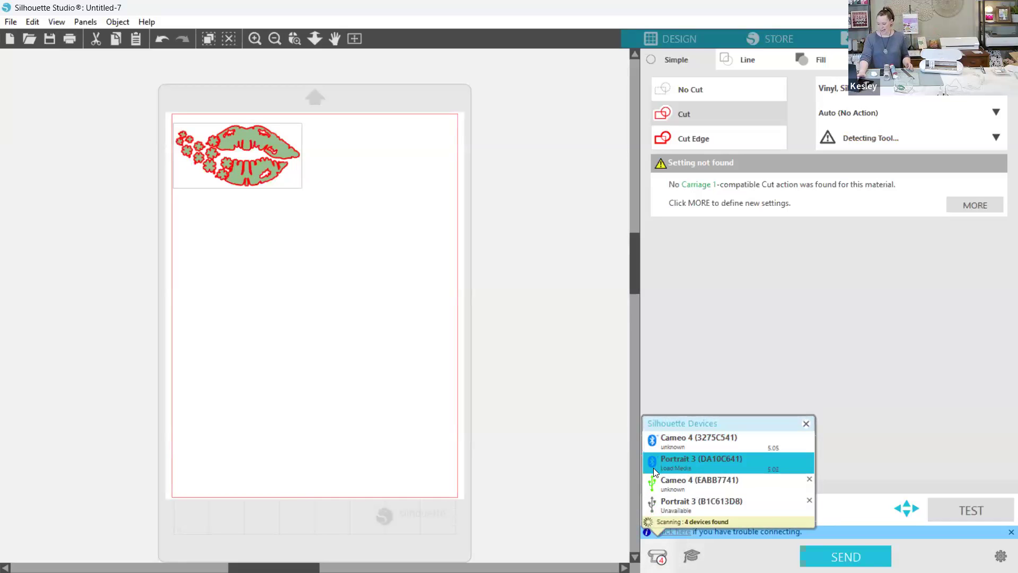
{"action": "left_click", "coordinate": [662, 486]}
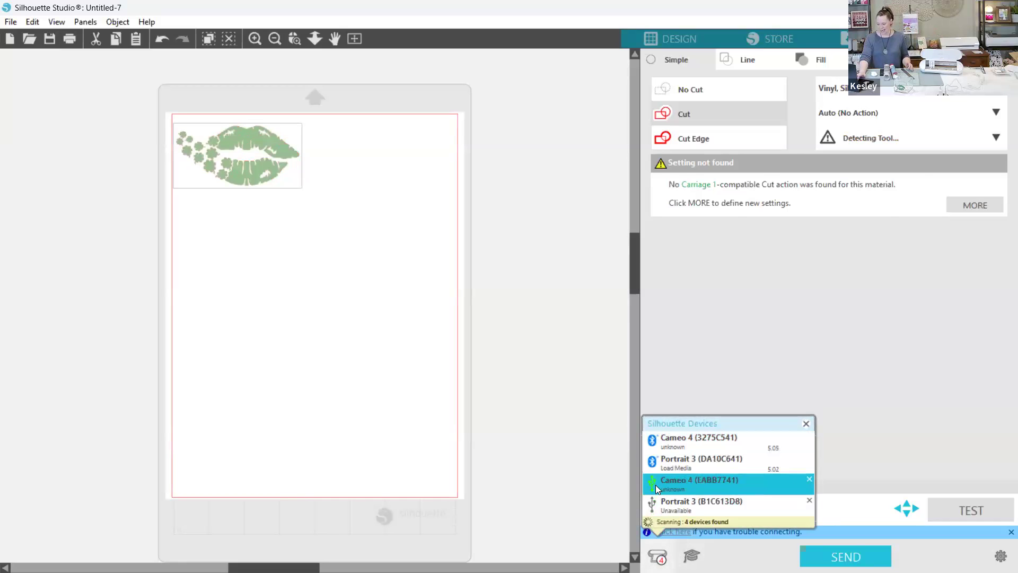
{"action": "left_click", "coordinate": [654, 511]}
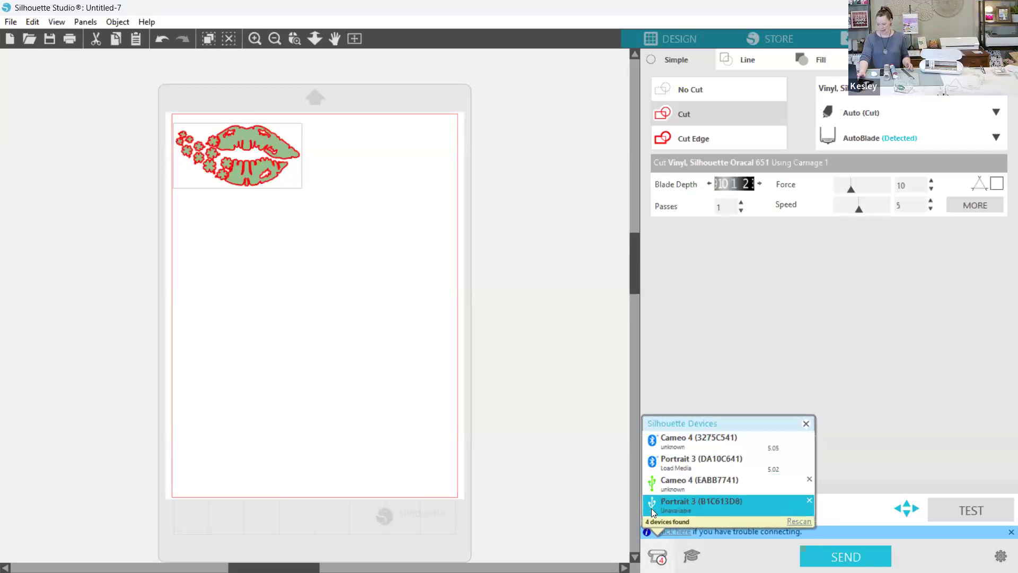
{"action": "left_click", "coordinate": [693, 470]}
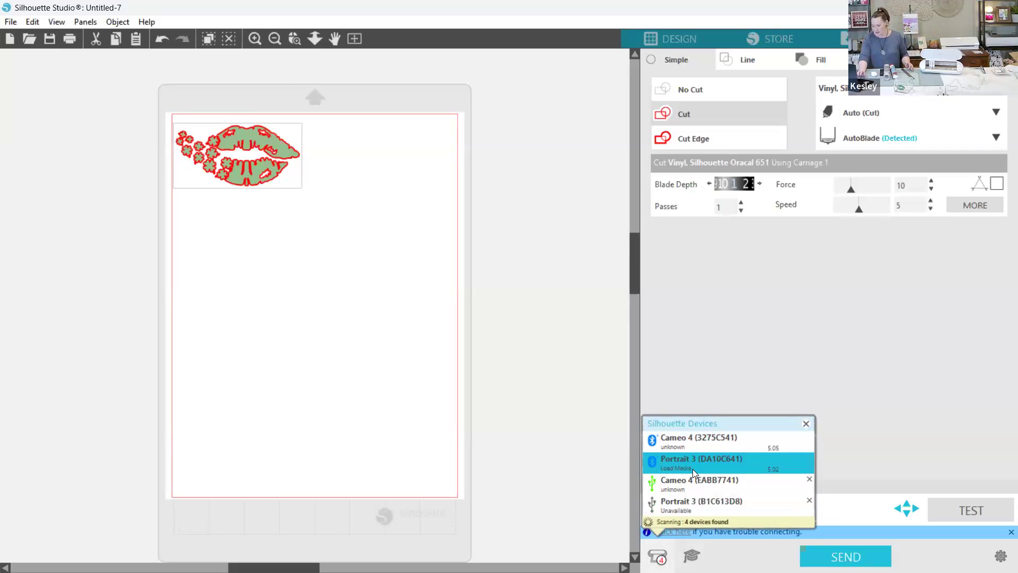
{"action": "left_click", "coordinate": [693, 468]}
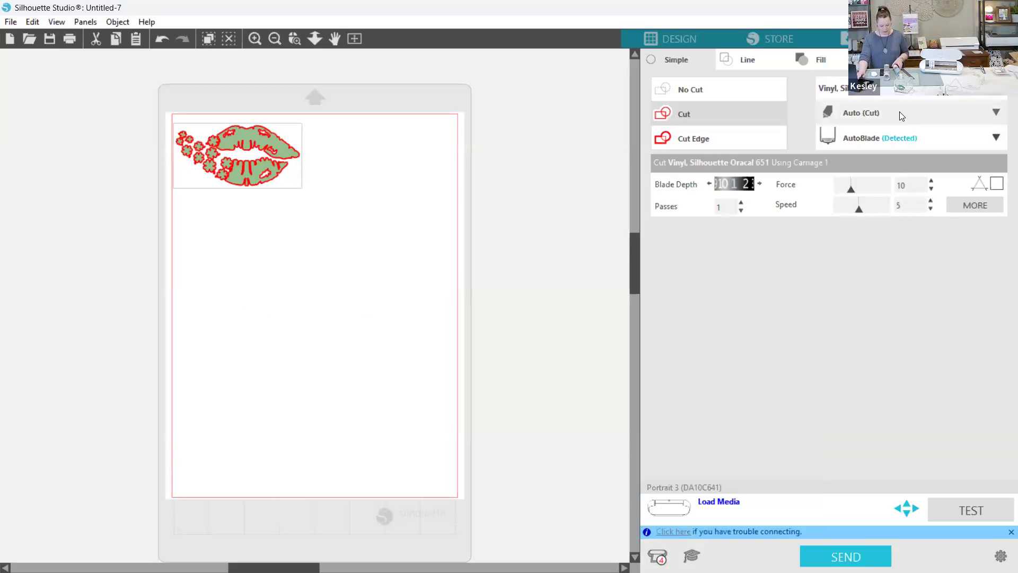
- Set the cut material for the shamrock lips design to Vinyl, Matte
{"action": "left_click", "coordinate": [911, 88]}
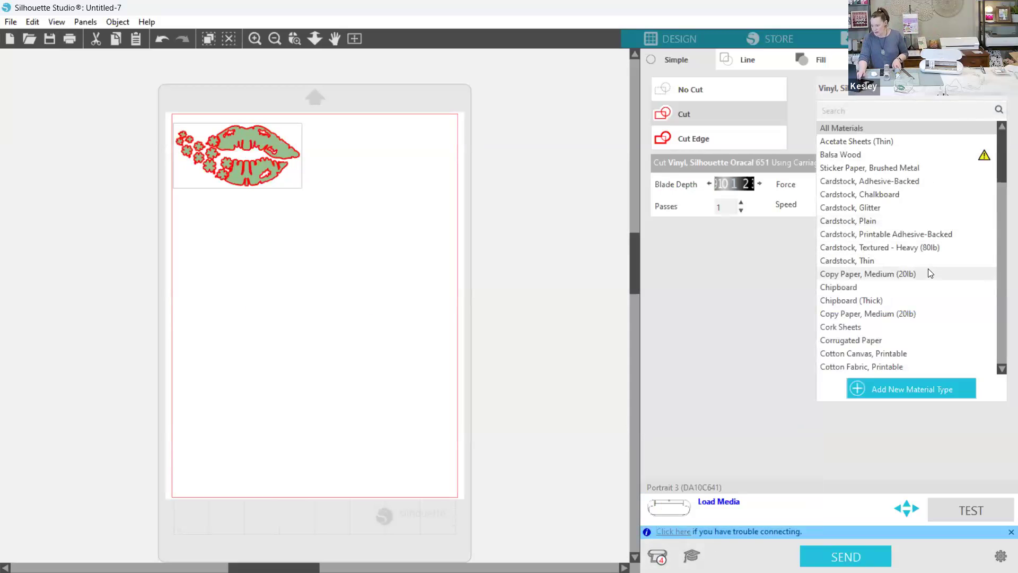
{"action": "left_click_drag", "start_coordinate": [1002, 175], "coordinate": [1002, 342]}
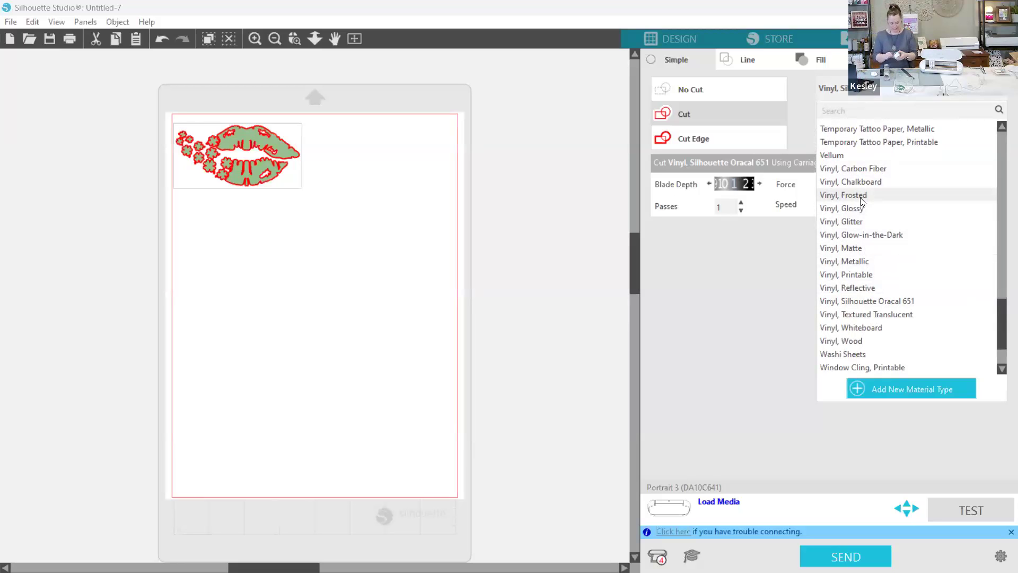
{"action": "left_click", "coordinate": [848, 248]}
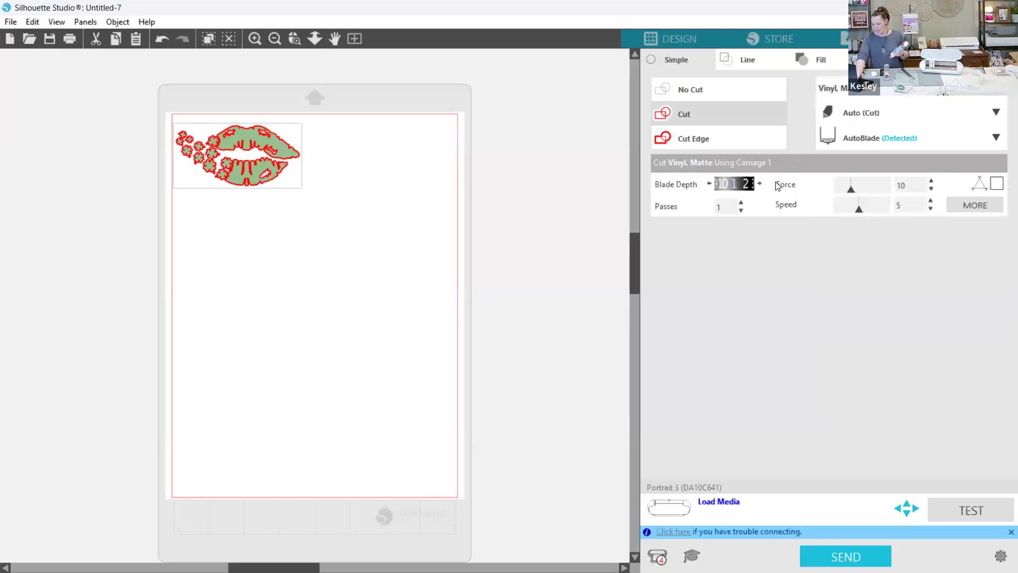
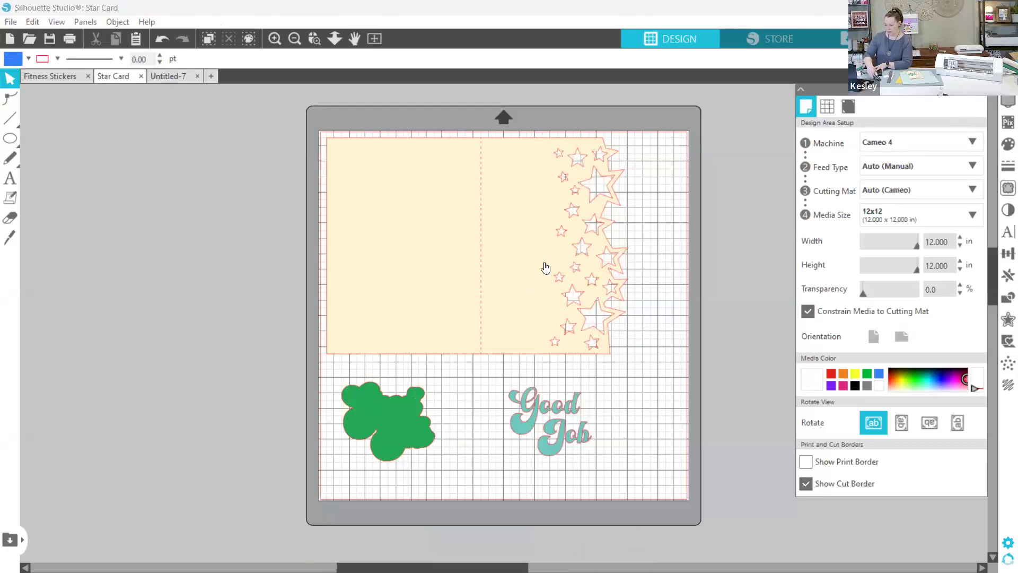
- Add the text "Good" to the back panel of the star card, keeping the default font
{"action": "left_click", "coordinate": [10, 179]}
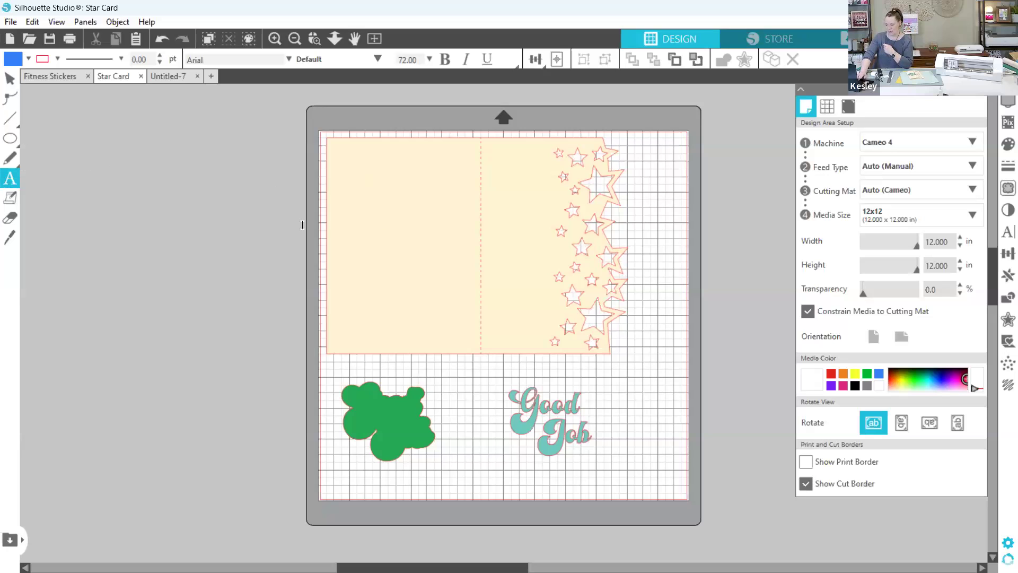
{"action": "key", "text": "v"}
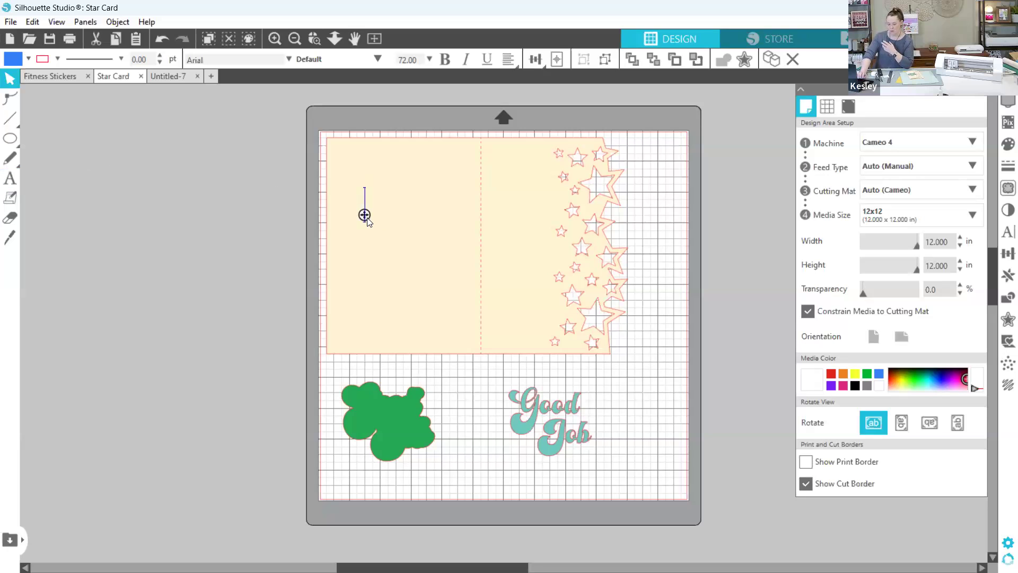
{"action": "type", "text": "Good"}
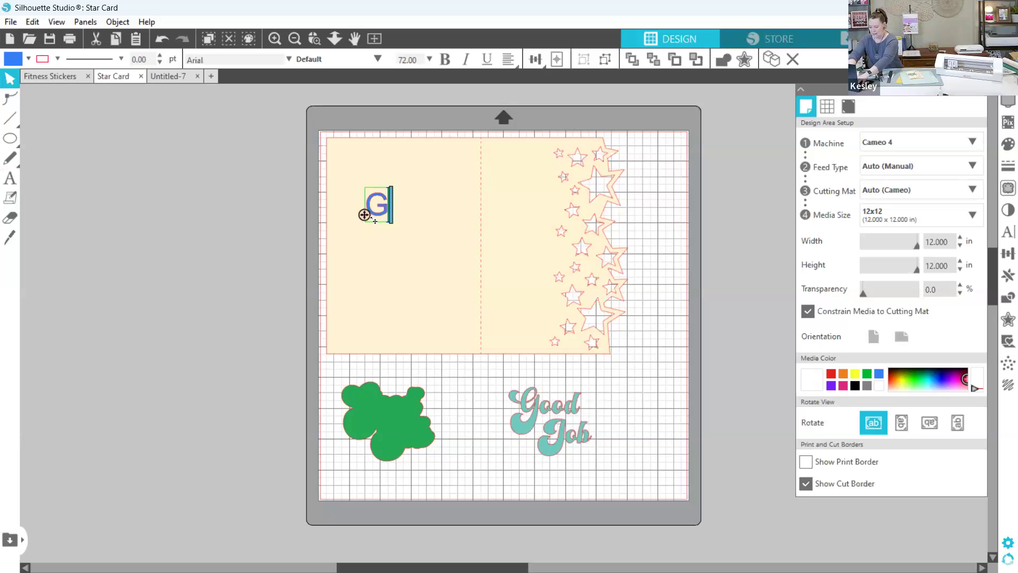
{"action": "left_click", "coordinate": [395, 272]}
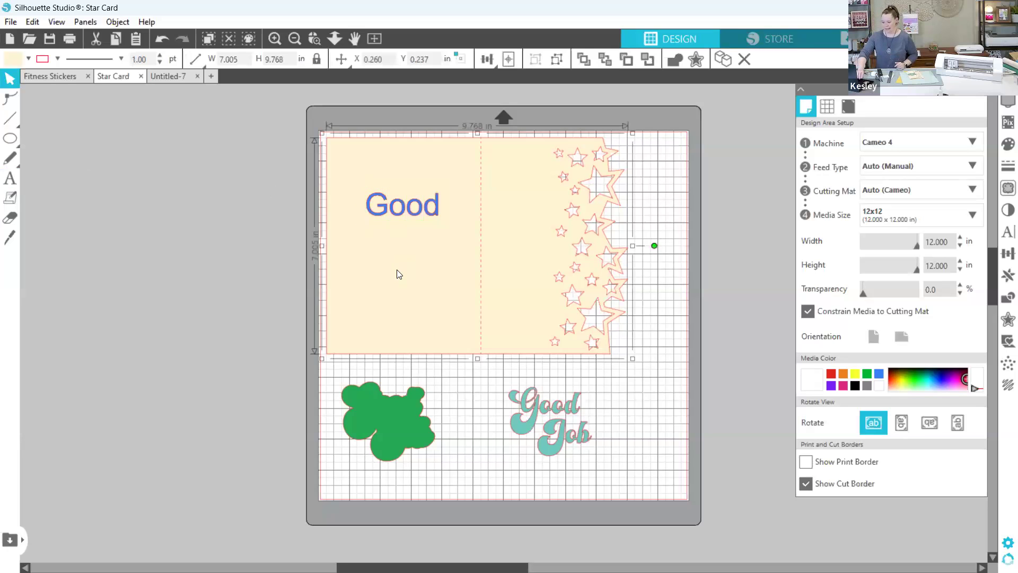
- Set the font of the word "Good" to Retro Magic
{"action": "left_click", "coordinate": [391, 207]}
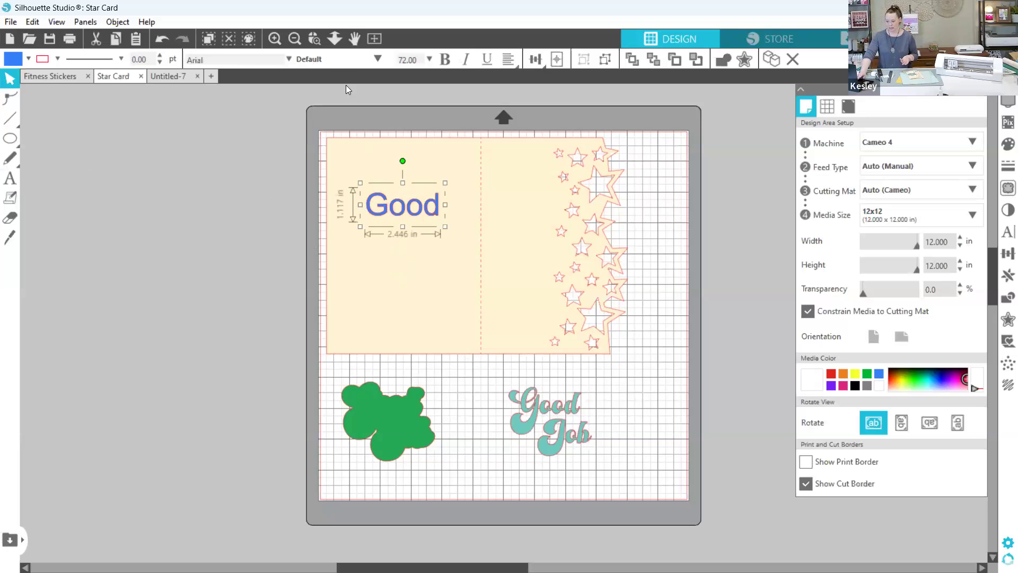
{"action": "left_click", "coordinate": [288, 60]}
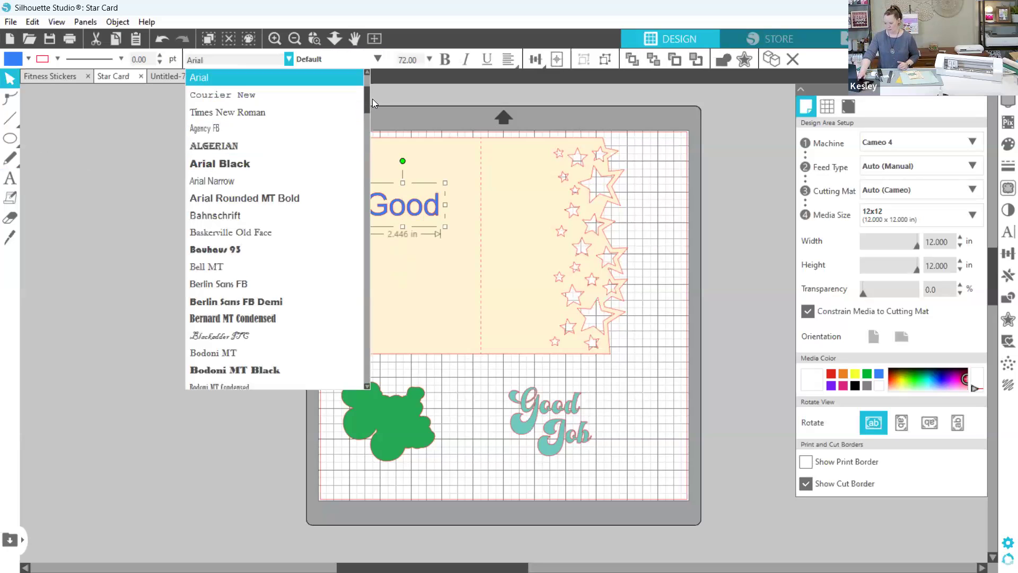
{"action": "left_click_drag", "start_coordinate": [369, 99], "coordinate": [369, 166]}
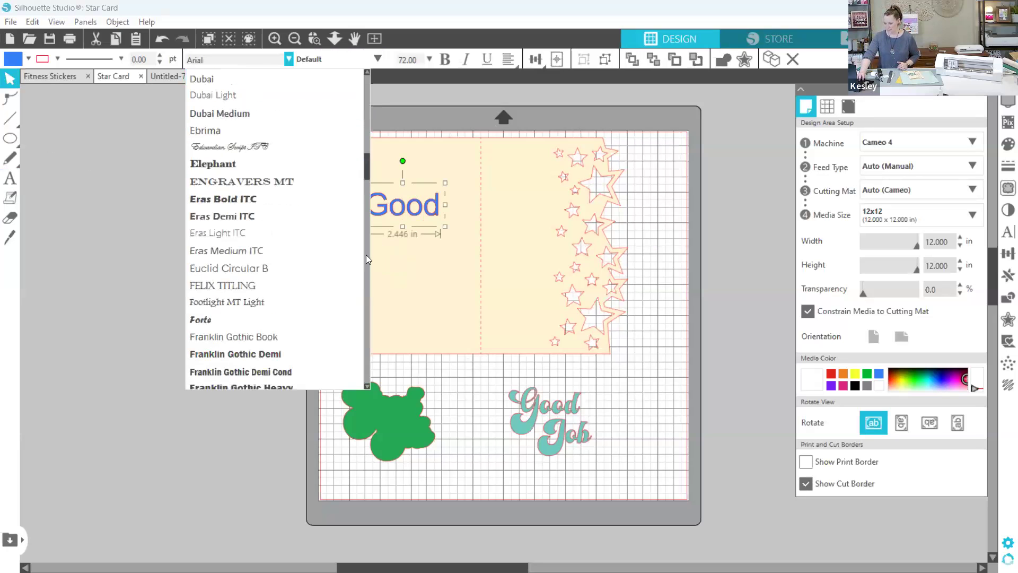
{"action": "scroll", "coordinate": [367, 257], "scroll_direction": "down", "scroll_amount": 10}
{"action": "left_click_drag", "start_coordinate": [363, 280], "coordinate": [366, 317]}
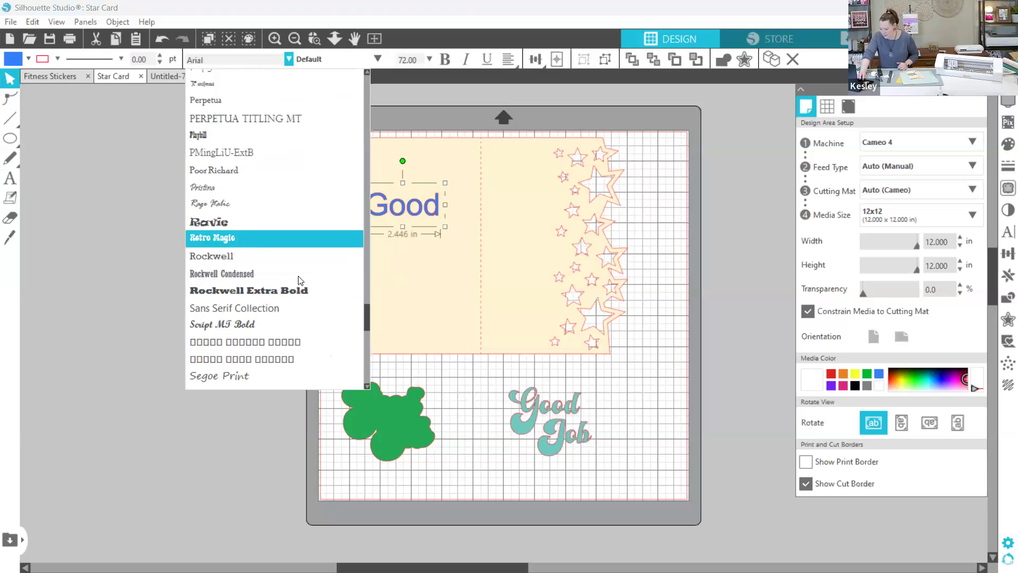
{"action": "left_click", "coordinate": [298, 237]}
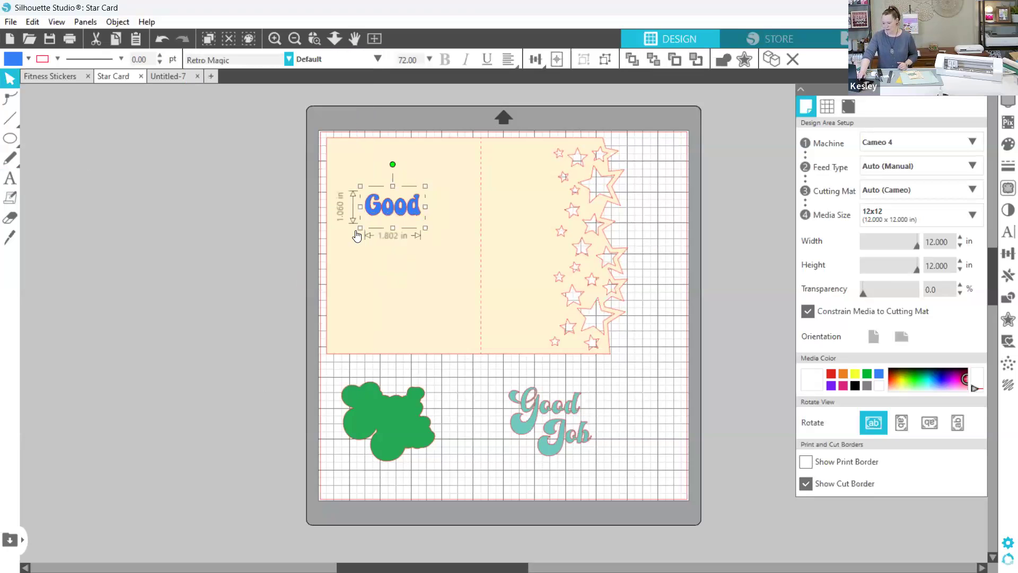
{"action": "left_click", "coordinate": [418, 244]}
- Duplicate the word "Good" and change the copy's text to "Job"
{"action": "left_click", "coordinate": [405, 212]}
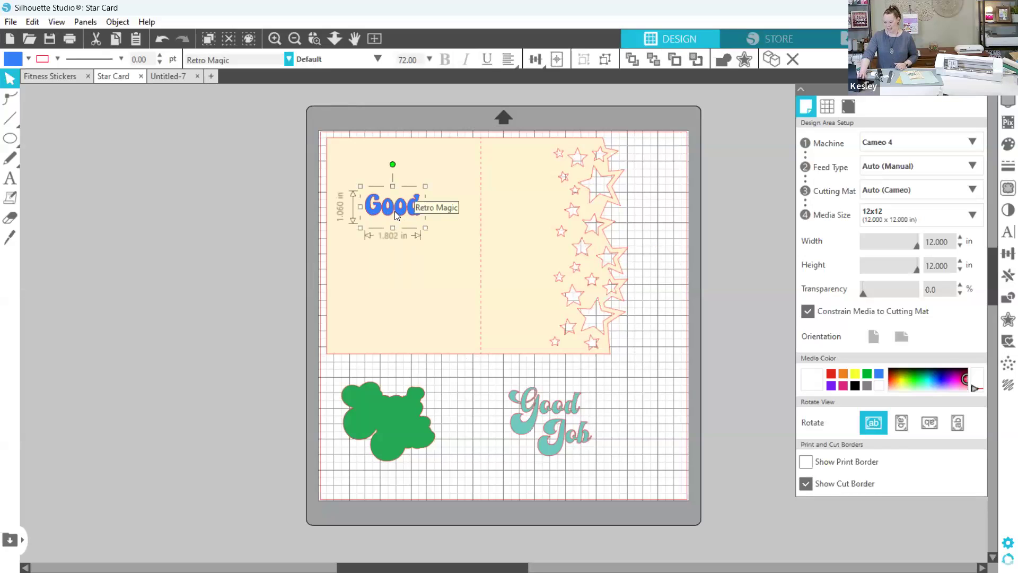
{"action": "double_click", "coordinate": [397, 209]}
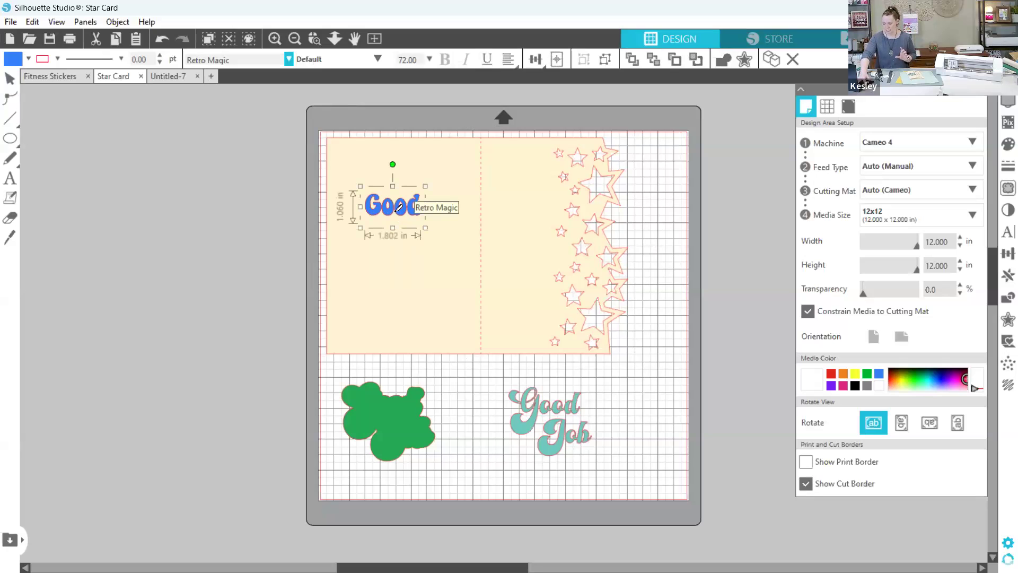
{"action": "key", "text": "ctrl+v"}
{"action": "double_click", "coordinate": [418, 236]}
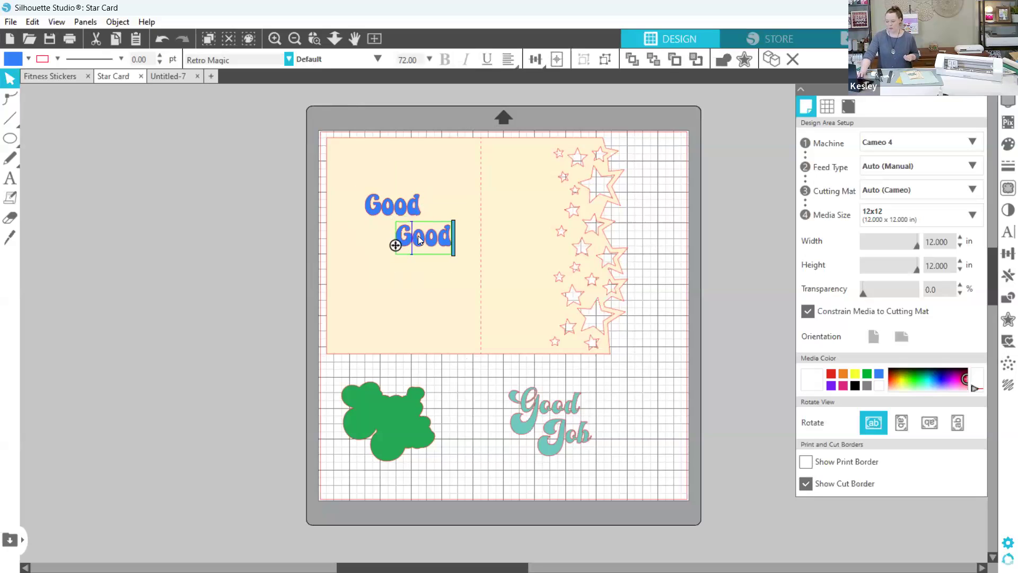
{"action": "key", "text": "BackSpace"}
{"action": "type", "text": "J"}
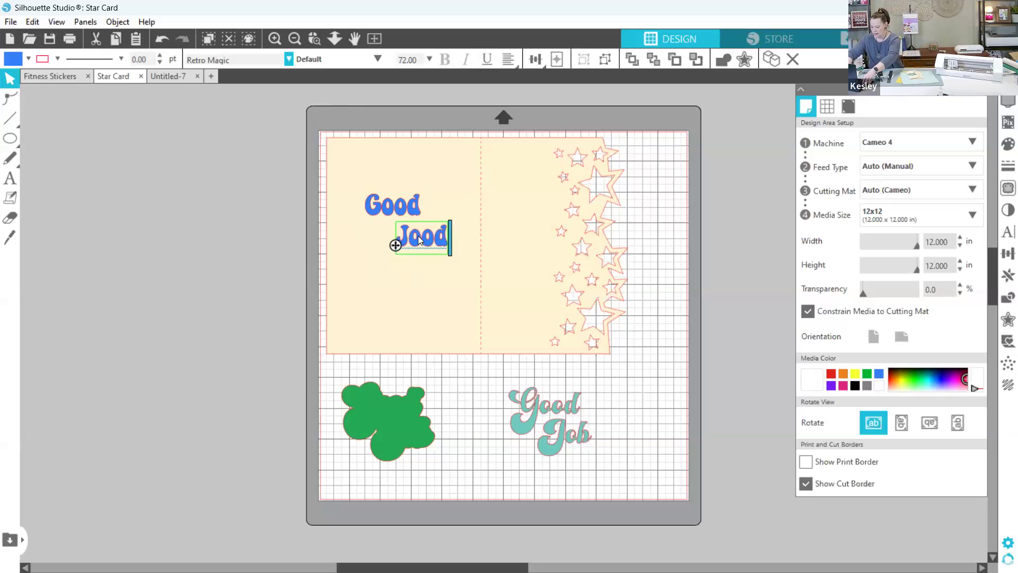
{"action": "key", "text": "BackSpace"}
{"action": "type", "text": "b"}
{"action": "left_click", "coordinate": [438, 277]}
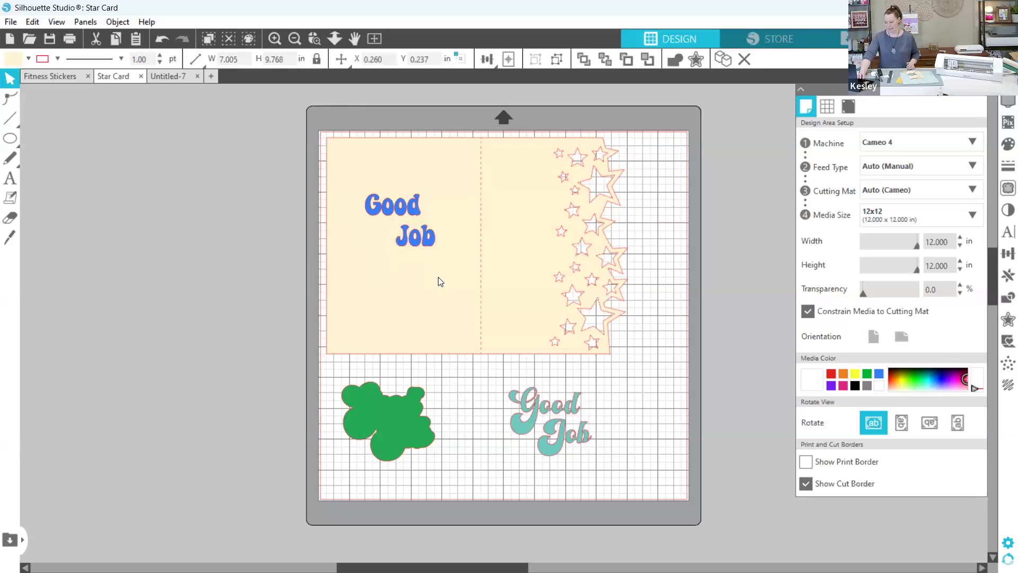
- Shift the card clear of the lettering and nest "Job" tightly beneath "Good", aligned with its right end
{"action": "left_click", "coordinate": [416, 235]}
{"action": "left_click_drag", "start_coordinate": [413, 240], "coordinate": [399, 232]}
{"action": "key", "text": "ctrl+z"}
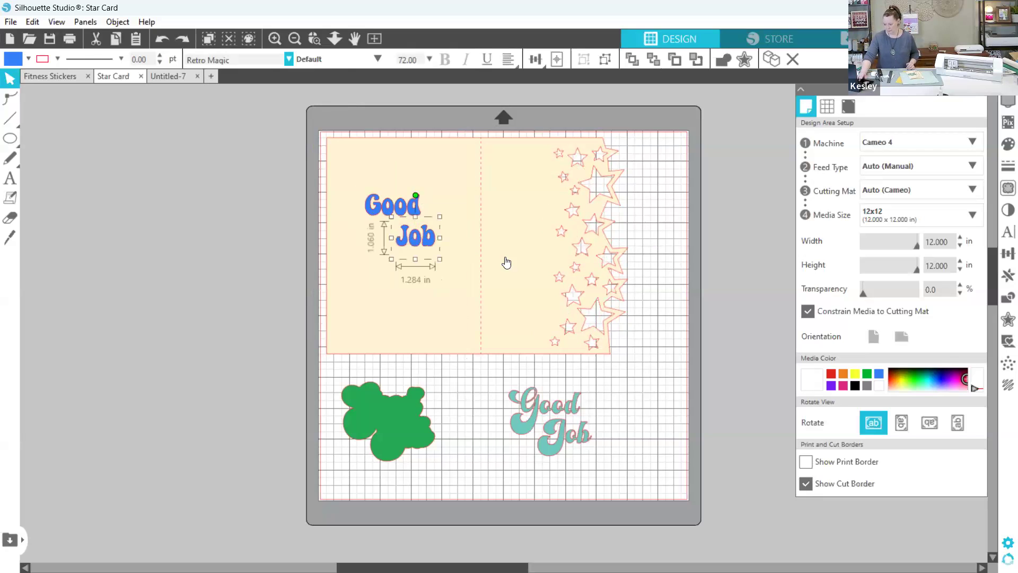
{"action": "left_click", "coordinate": [510, 264]}
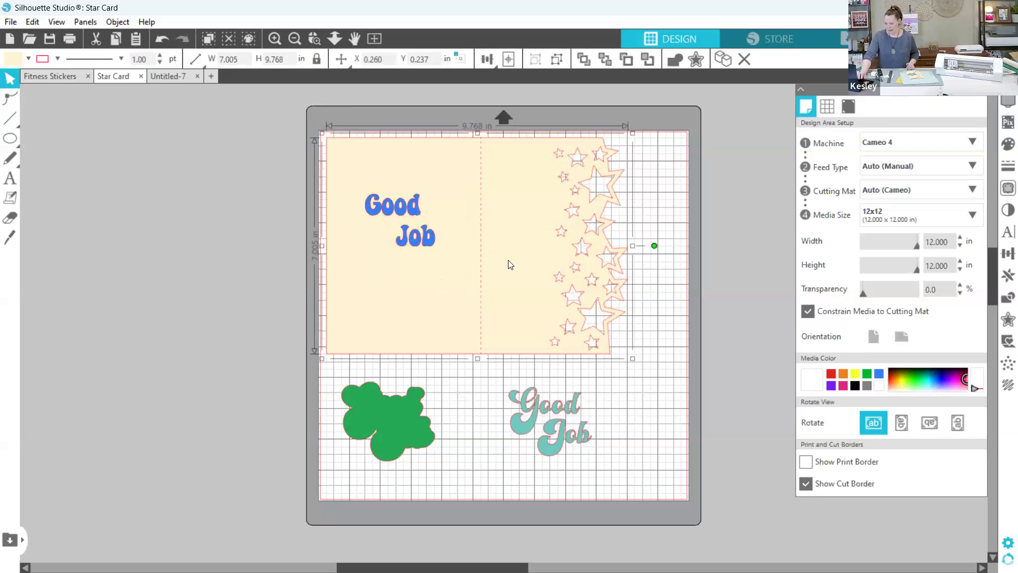
{"action": "left_click_drag", "start_coordinate": [479, 224], "coordinate": [541, 228]}
{"action": "left_click", "coordinate": [414, 236]}
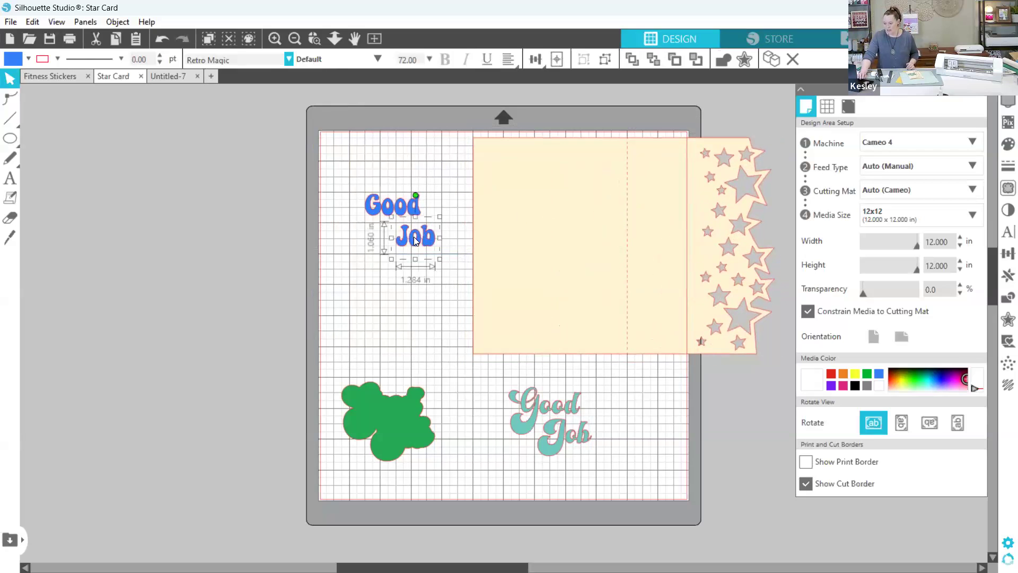
{"action": "left_click_drag", "start_coordinate": [414, 237], "coordinate": [398, 228]}
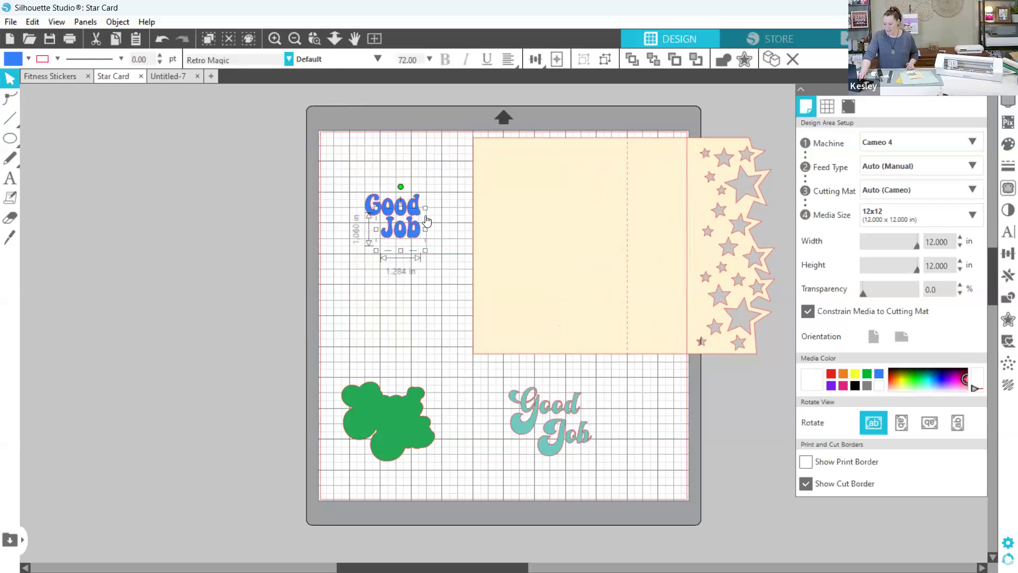
{"action": "left_click", "coordinate": [564, 210]}
- Move the teal Good Job title and its green backing shape off the left side of the mat
{"action": "left_click", "coordinate": [545, 418]}
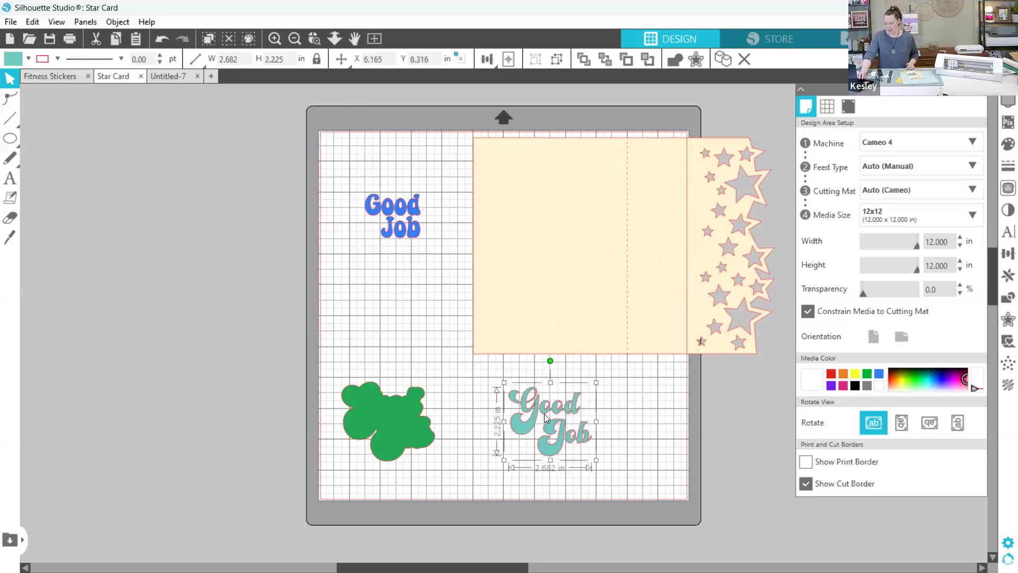
{"action": "left_click_drag", "start_coordinate": [544, 414], "coordinate": [80, 155]}
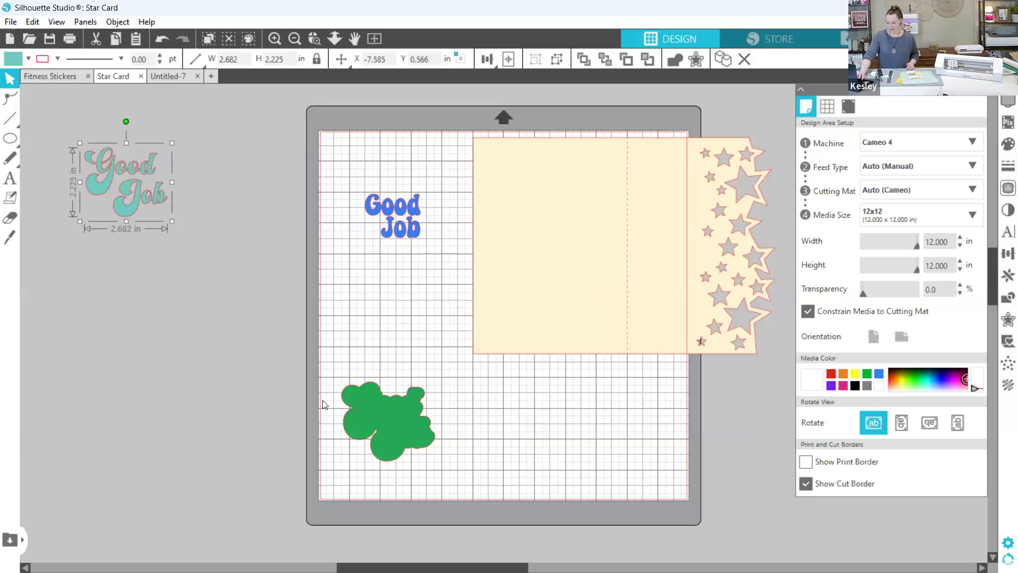
{"action": "left_click_drag", "start_coordinate": [376, 418], "coordinate": [84, 287]}
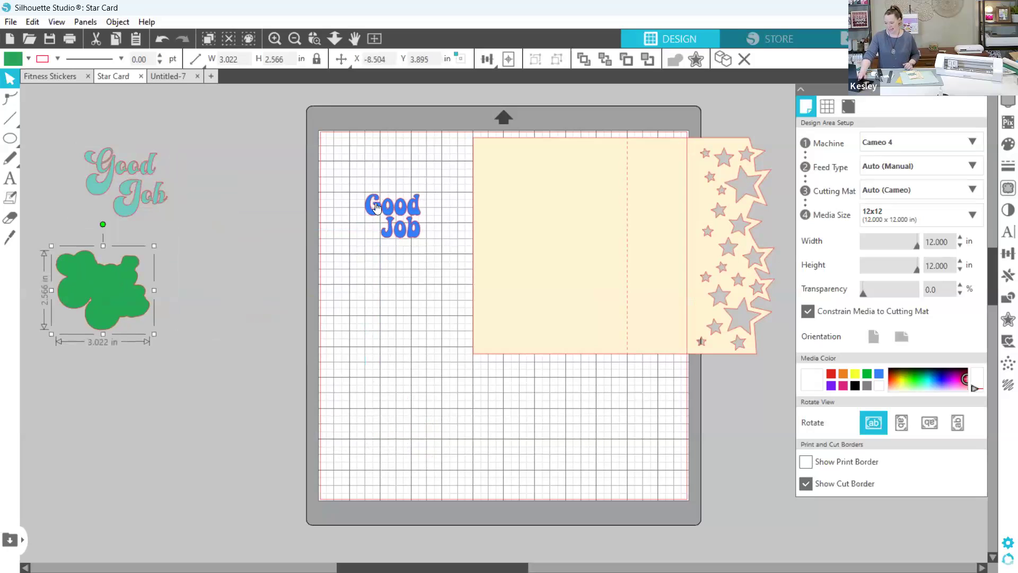
- Move the blue "Good" and "Job" words lower on the mat and return the card above them
{"action": "left_click", "coordinate": [364, 186]}
{"action": "left_click_drag", "start_coordinate": [401, 215], "coordinate": [442, 407]}
{"action": "left_click_drag", "start_coordinate": [524, 273], "coordinate": [381, 270]}
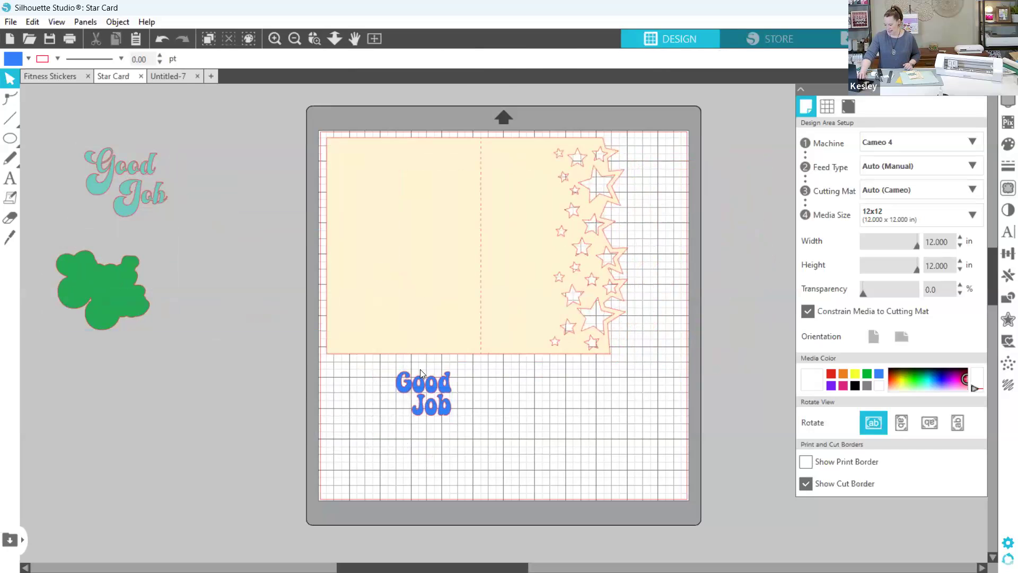
- Place the blue "Good Job" on the card's front panel at about 2.13 in wide and group the two words
{"action": "left_click", "coordinate": [408, 380]}
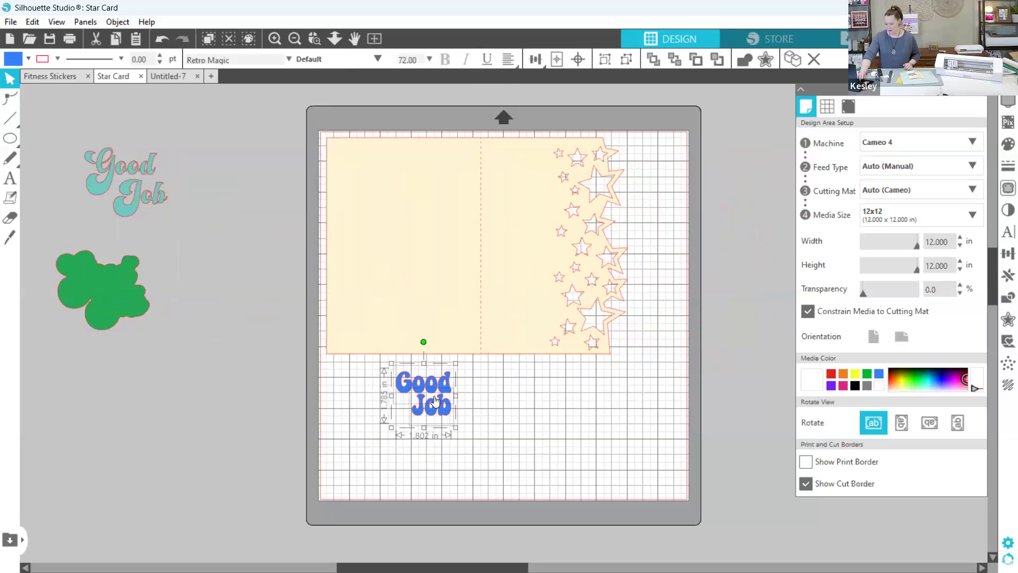
{"action": "left_click_drag", "start_coordinate": [451, 383], "coordinate": [536, 262]}
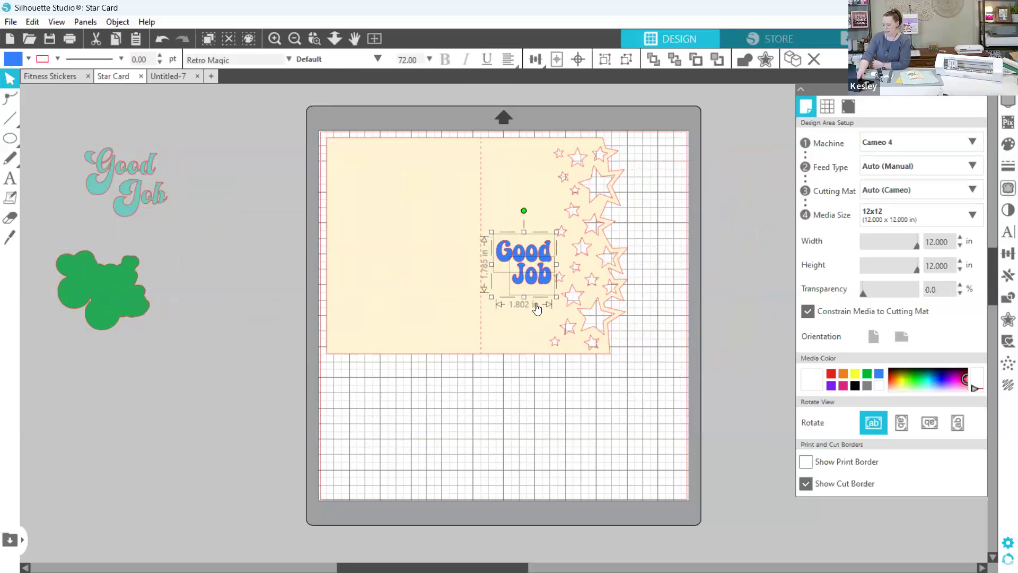
{"action": "left_click_drag", "start_coordinate": [556, 297], "coordinate": [565, 307]}
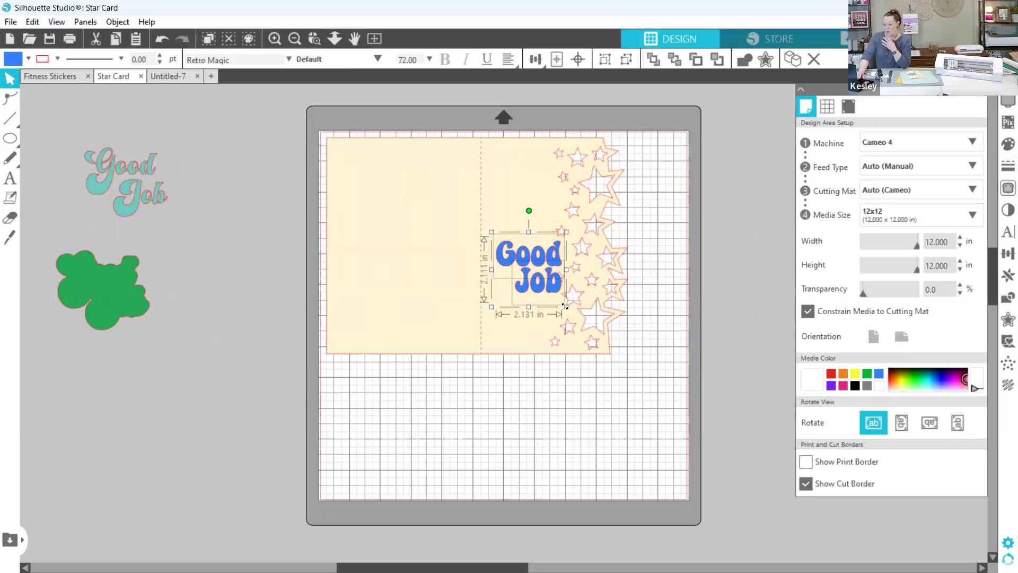
{"action": "right_click", "coordinate": [536, 285]}
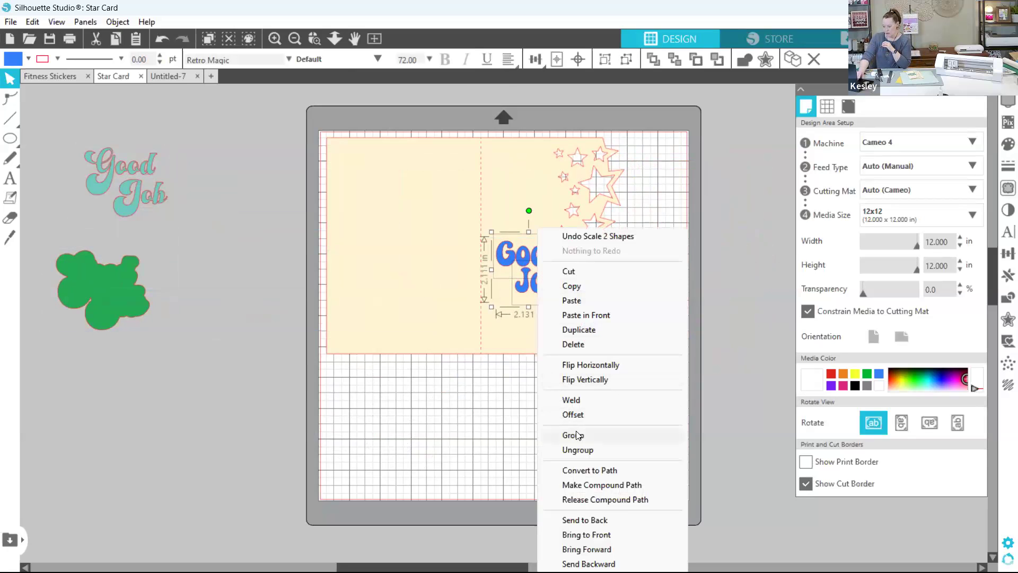
{"action": "left_click", "coordinate": [577, 435]}
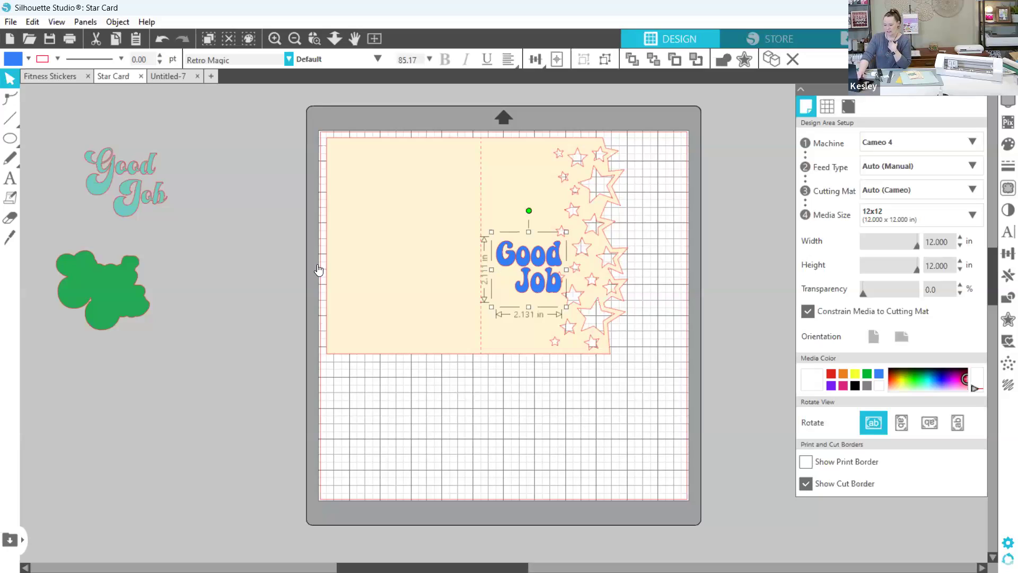
- Center the teal Good Job title on its green backing shape beside the mat
{"action": "left_click_drag", "start_coordinate": [119, 201], "coordinate": [95, 305]}
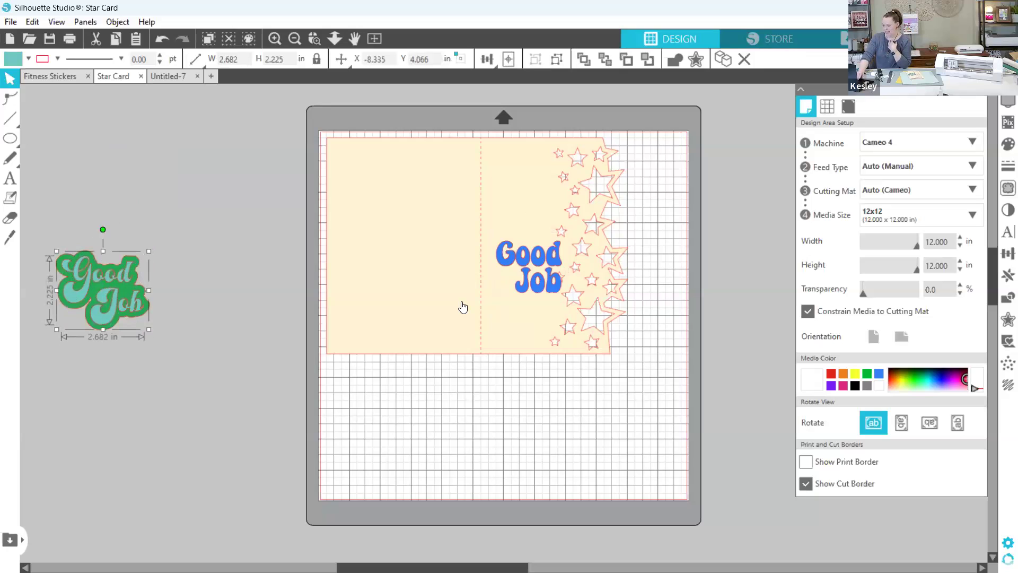
{"action": "left_click", "coordinate": [534, 265]}
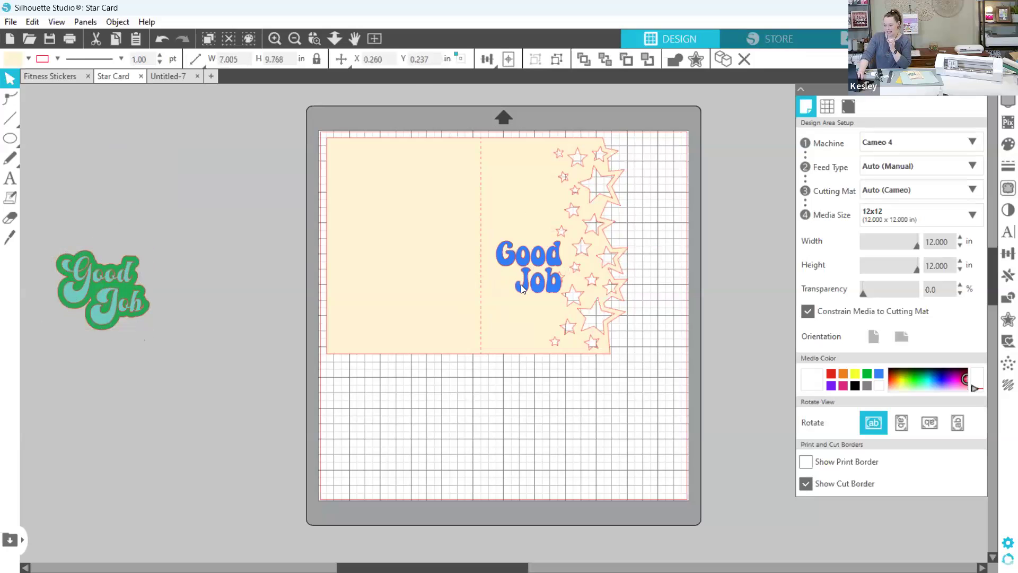
- Create an outer offset with rounded corners around the blue "Good Job" at a distance of 0.240 in
{"action": "left_click", "coordinate": [522, 289]}
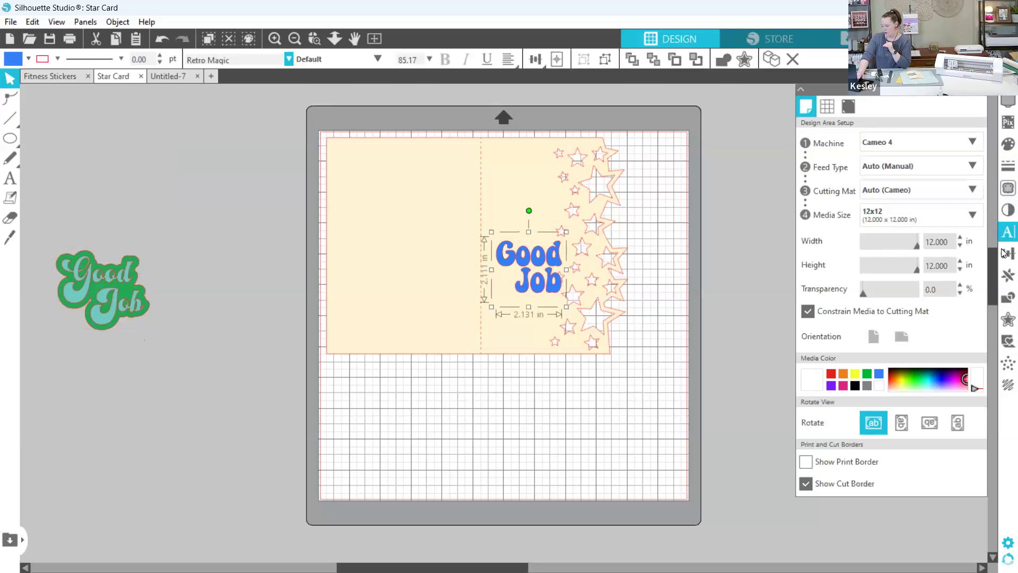
{"action": "left_click", "coordinate": [1004, 325]}
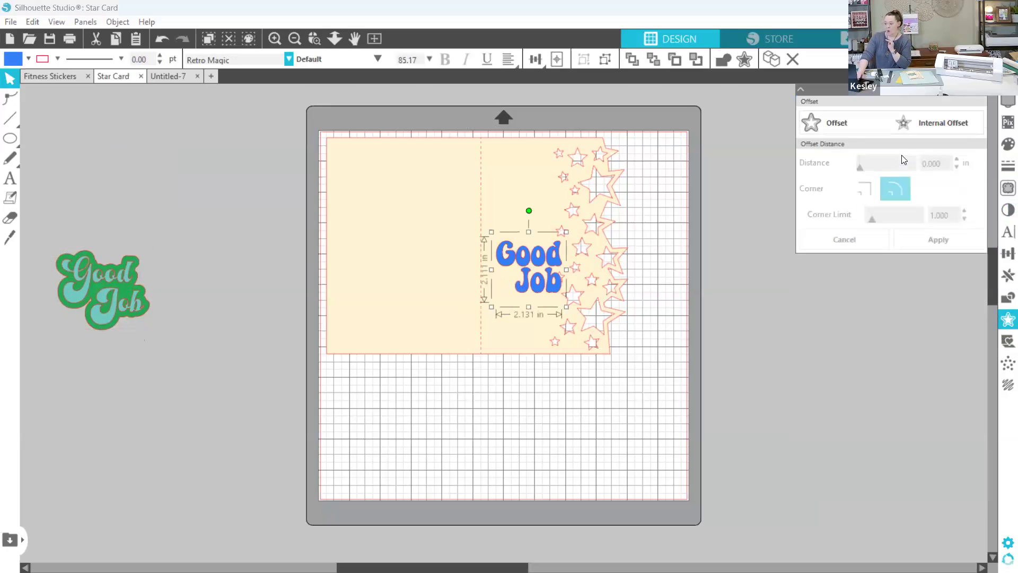
{"action": "left_click", "coordinate": [835, 122]}
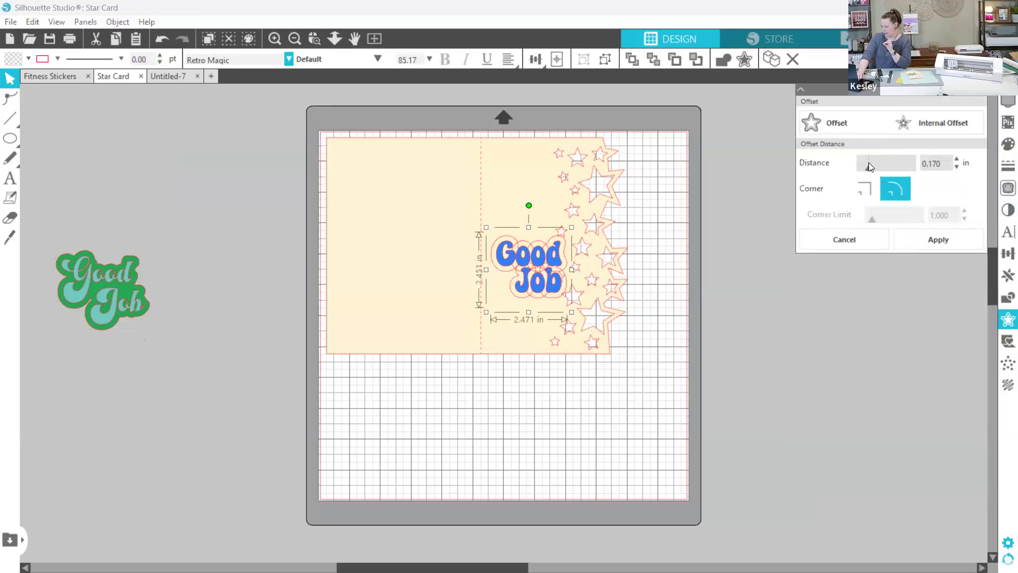
{"action": "left_click_drag", "start_coordinate": [869, 170], "coordinate": [872, 172]}
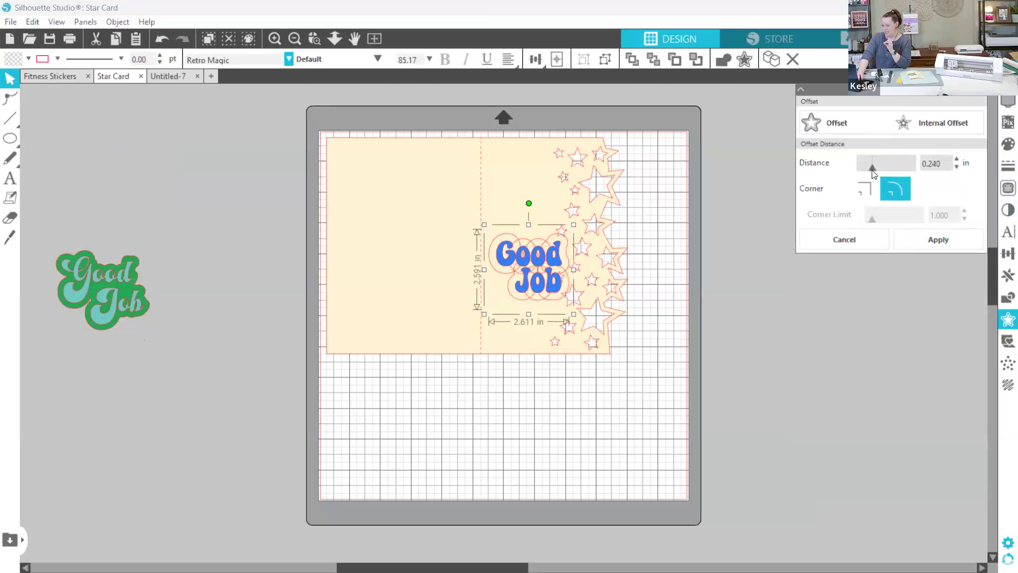
{"action": "left_click", "coordinate": [934, 241]}
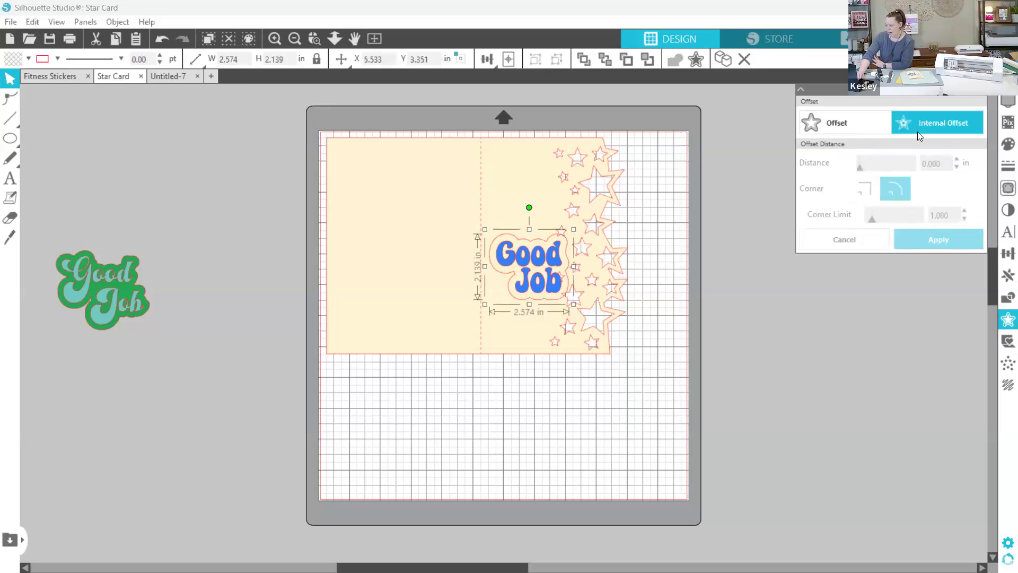
- Fill the offset backing on the card with blue 1B7CB7 and its "Good Job" lettering with teal 6EC9C0
{"action": "left_click", "coordinate": [1004, 142]}
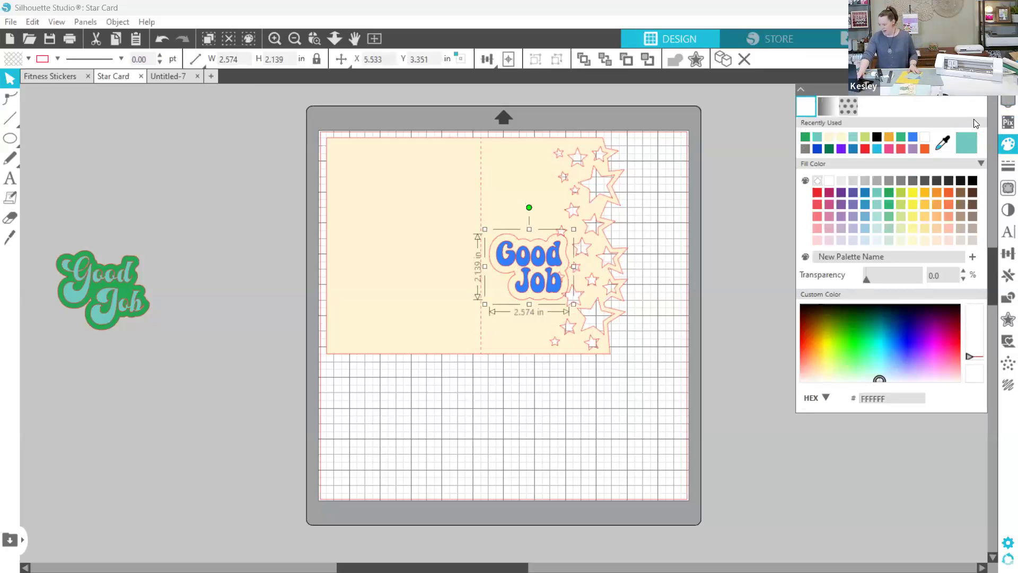
{"action": "left_click", "coordinate": [864, 193]}
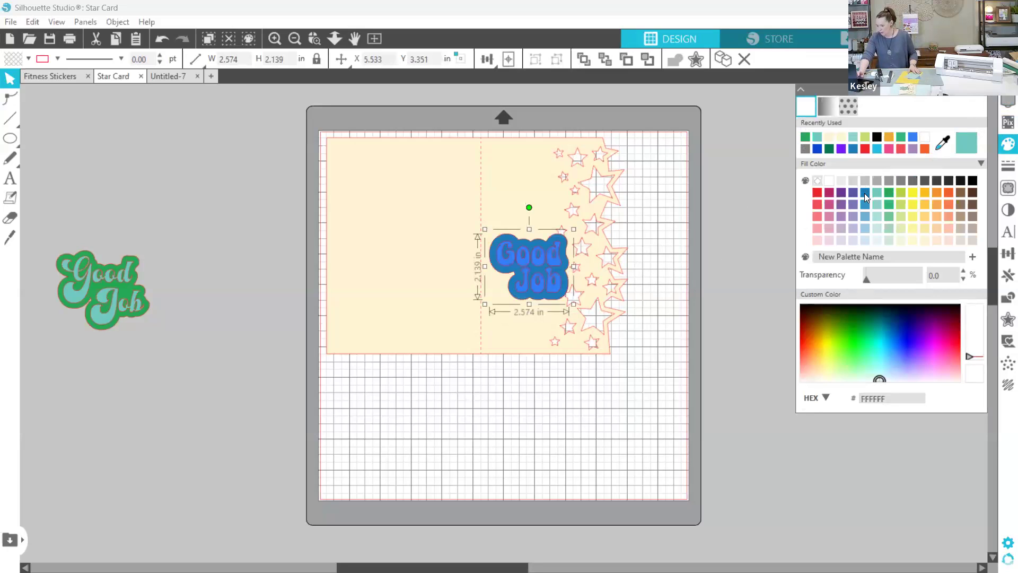
{"action": "left_click", "coordinate": [529, 281]}
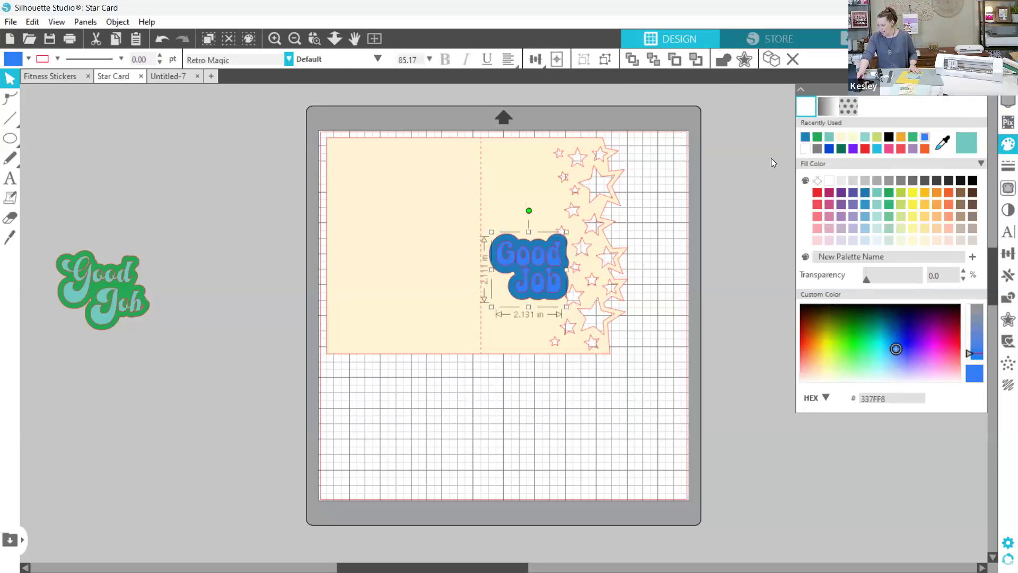
{"action": "left_click", "coordinate": [876, 192]}
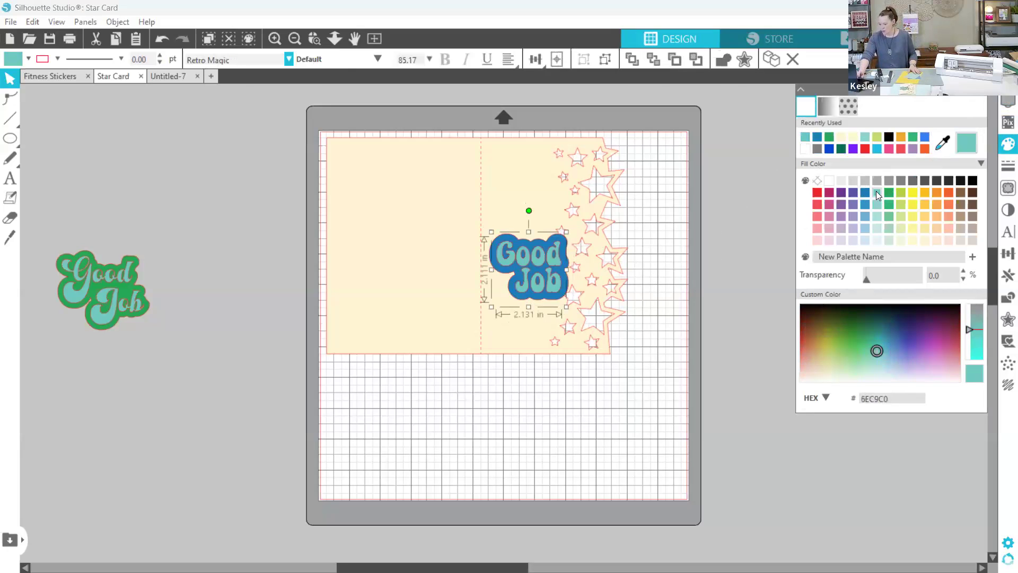
- Fill the star card with bright yellow F7EF28
{"action": "left_click", "coordinate": [501, 170]}
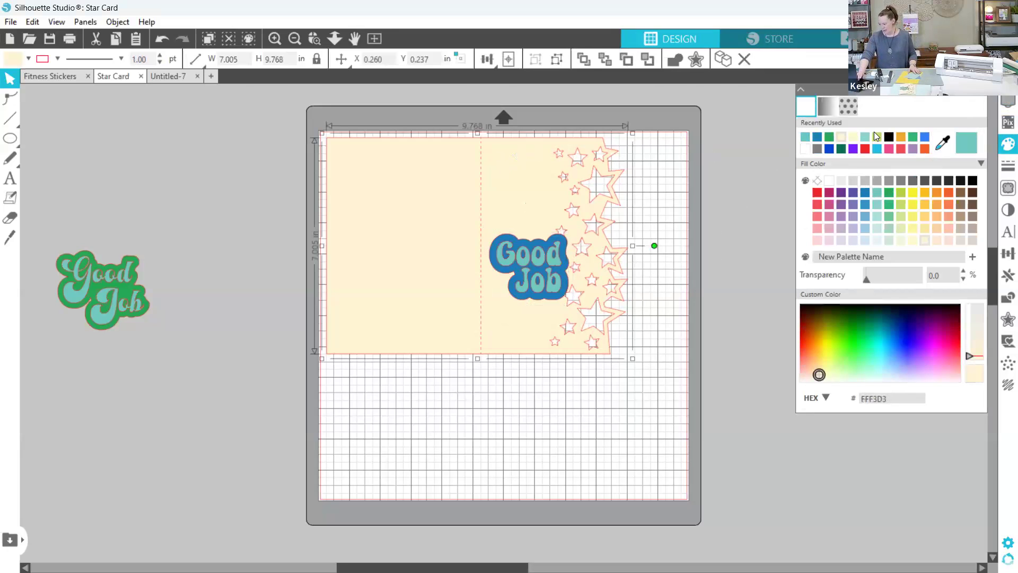
{"action": "left_click", "coordinate": [913, 192]}
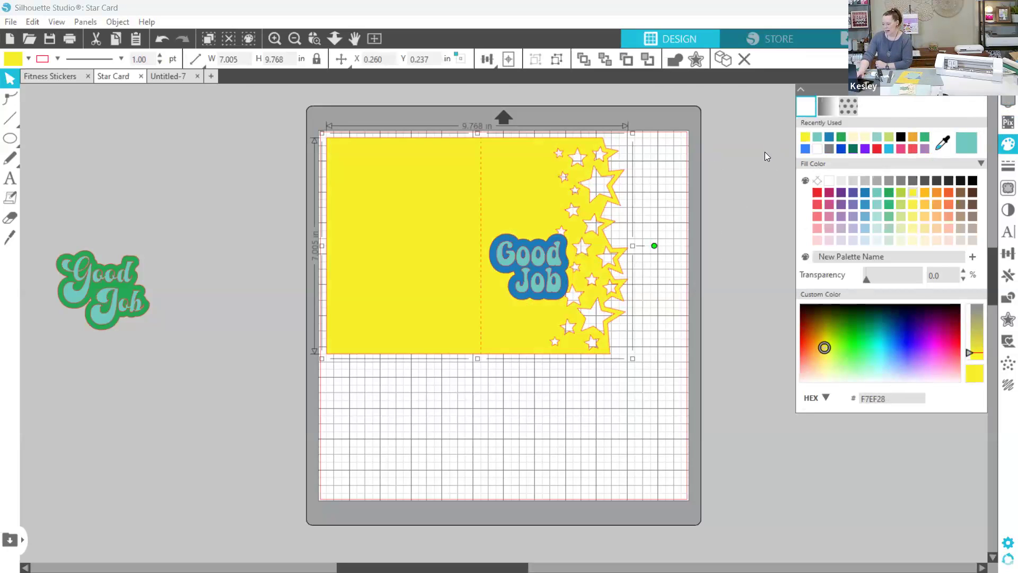
- Enlarge the teal "Good Job" lettering together with its blue backing to about 3.03 in wide
{"action": "left_click", "coordinate": [519, 243]}
{"action": "left_click", "coordinate": [541, 262], "text": "shift"}
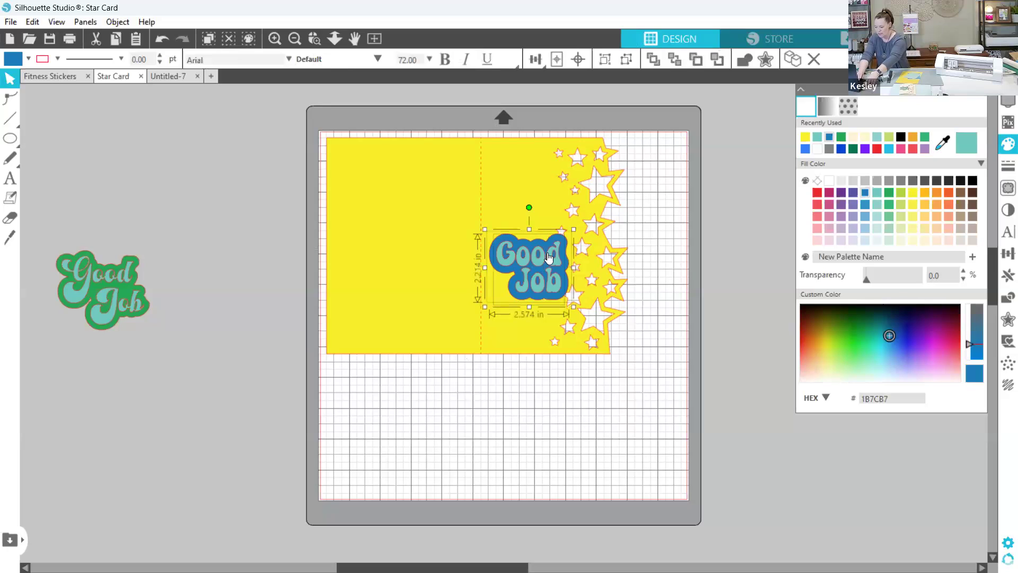
{"action": "left_click_drag", "start_coordinate": [573, 229], "coordinate": [586, 218]}
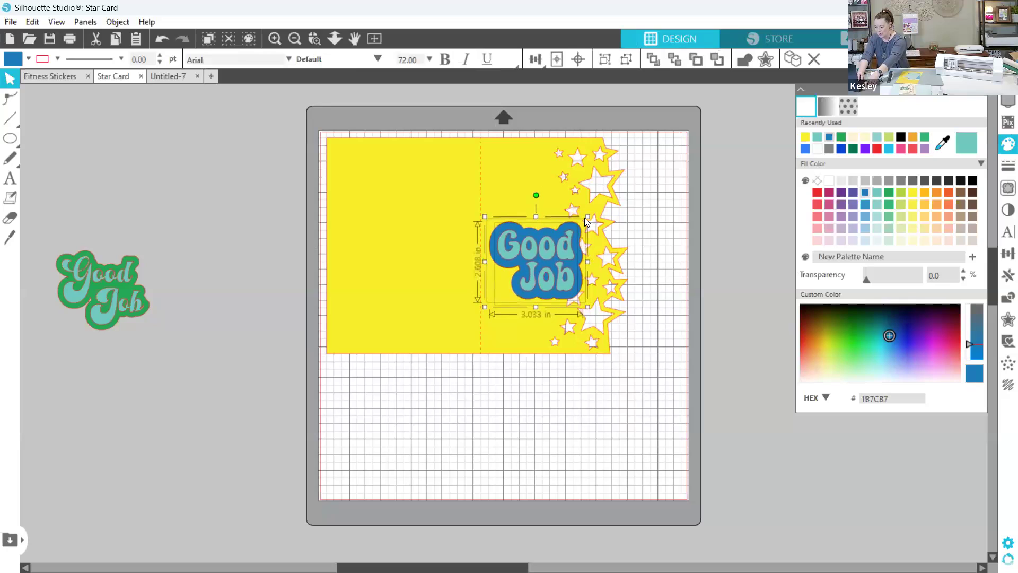
{"action": "left_click", "coordinate": [652, 240]}
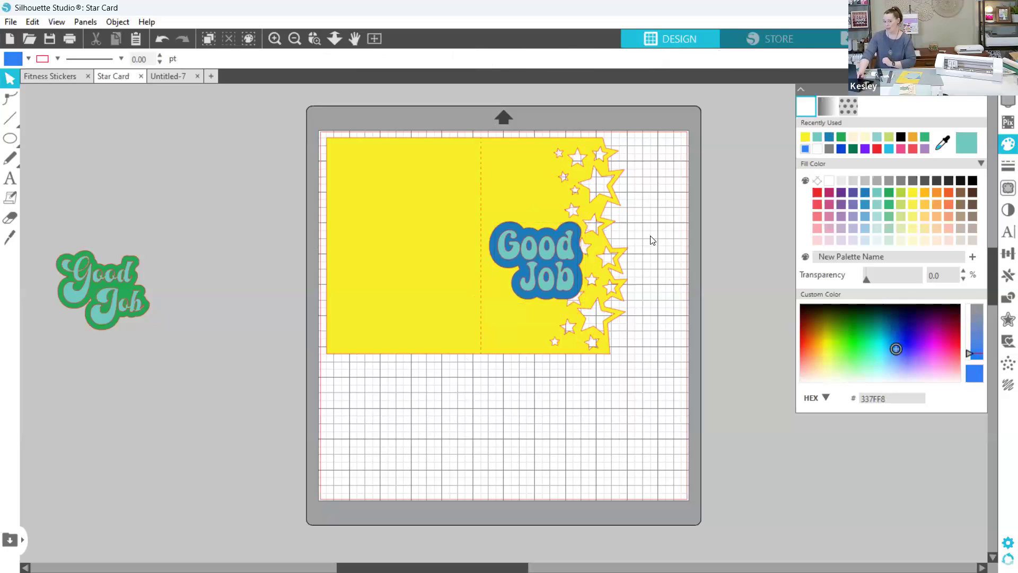
- Move the blue backing and its teal "Good Job" lettering off the mat, to the right of it
{"action": "left_click", "coordinate": [538, 260]}
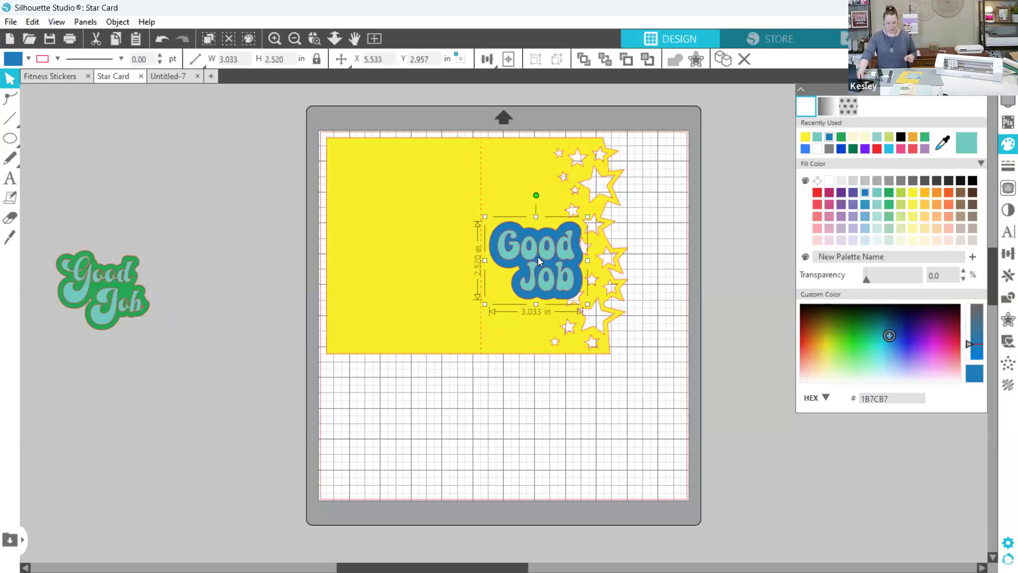
{"action": "left_click_drag", "start_coordinate": [539, 260], "coordinate": [781, 200]}
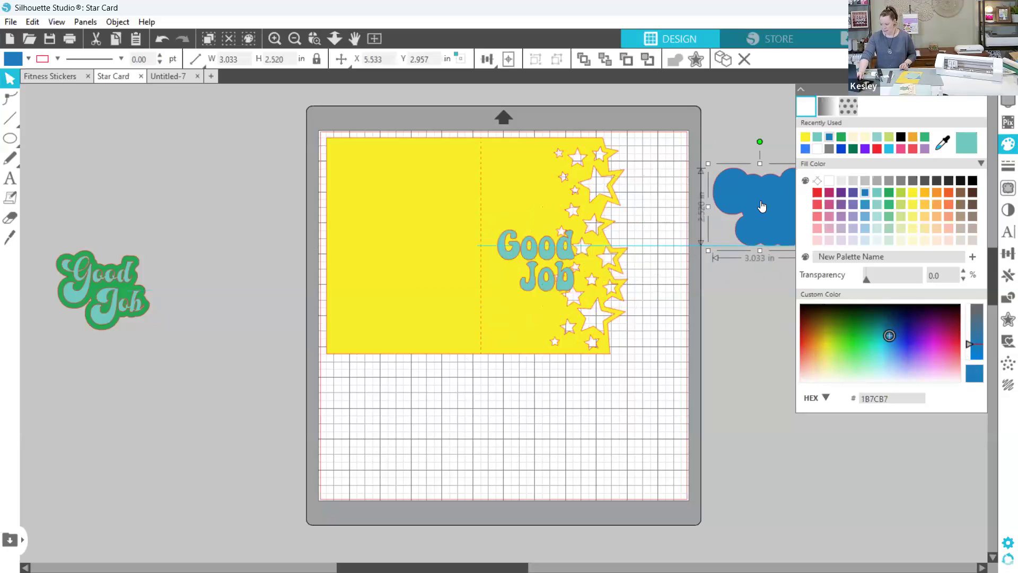
{"action": "left_click", "coordinate": [548, 256]}
{"action": "left_click_drag", "start_coordinate": [542, 260], "coordinate": [775, 298]}
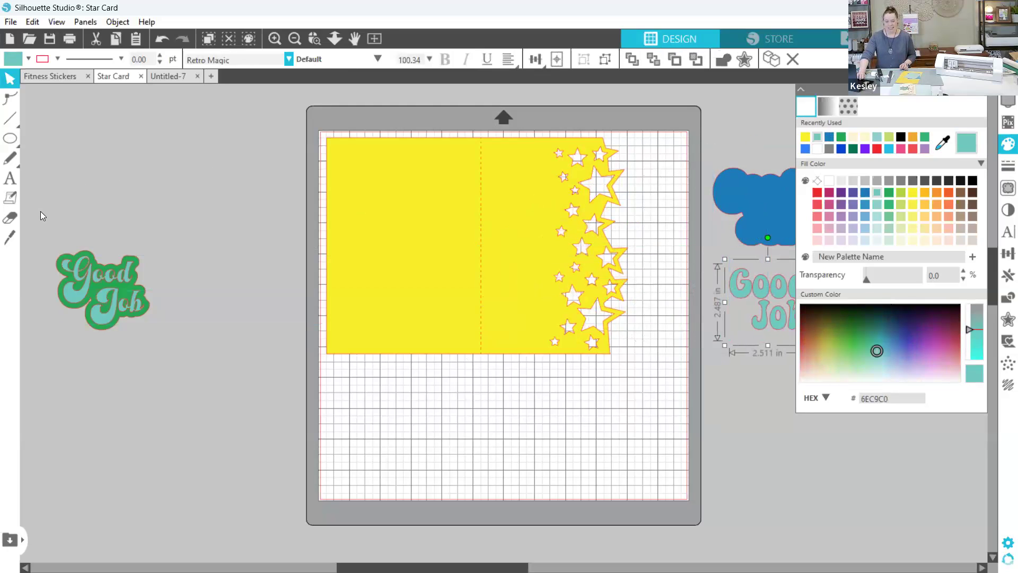
- Place the script "Good Job" title with its green backing on the card's front panel beside the stars
{"action": "left_click", "coordinate": [90, 283]}
{"action": "left_click_drag", "start_coordinate": [107, 305], "coordinate": [533, 260]}
{"action": "double_click", "coordinate": [538, 261]}
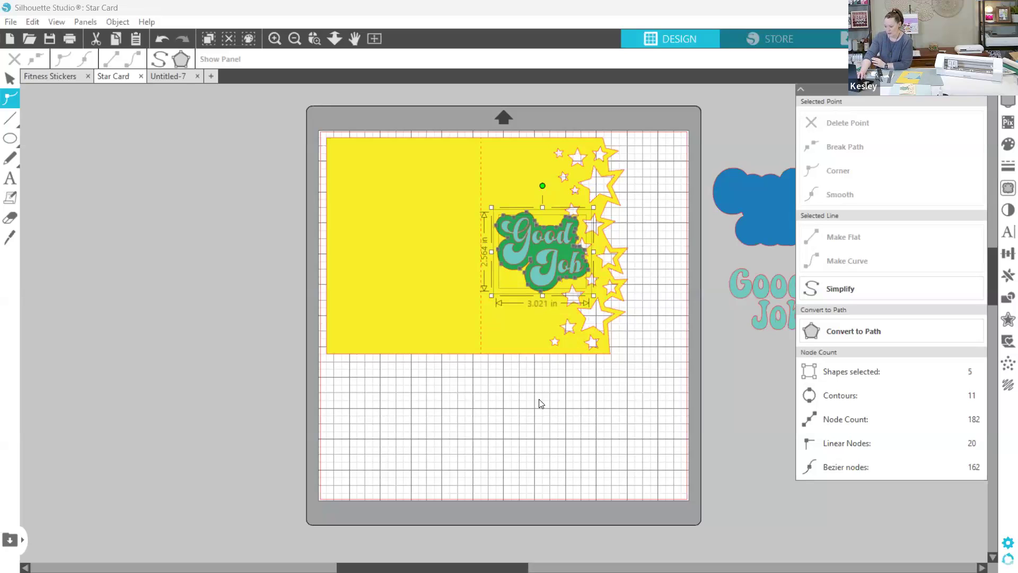
{"action": "left_click", "coordinate": [553, 373]}
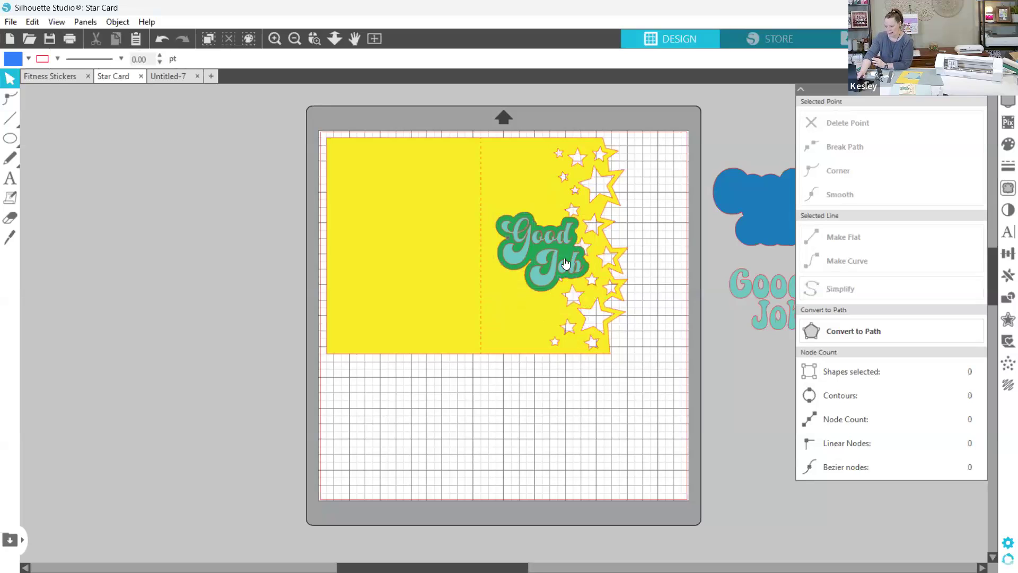
- Separate the green backing and script lettering onto the lower part of the mat, keeping the yellow card at the mat's top left
{"action": "left_click", "coordinate": [538, 268]}
{"action": "left_click_drag", "start_coordinate": [550, 265], "coordinate": [386, 450]}
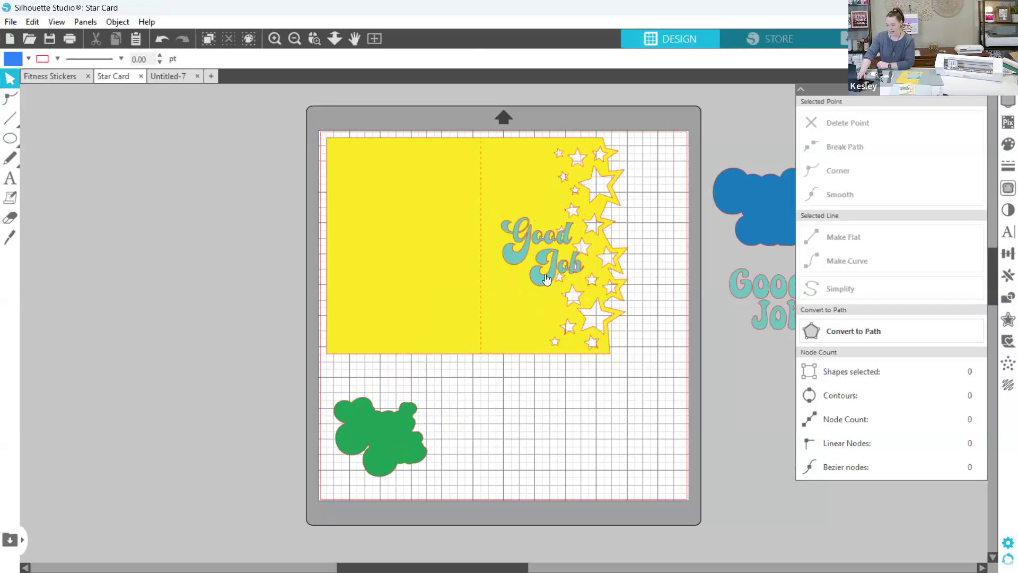
{"action": "left_click_drag", "start_coordinate": [546, 269], "coordinate": [570, 370]}
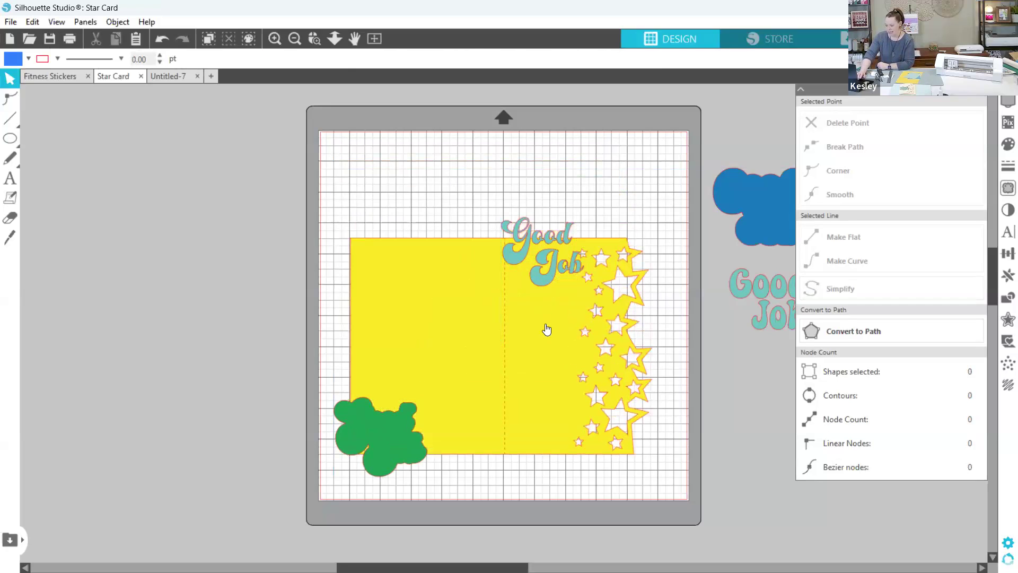
{"action": "left_click", "coordinate": [547, 258]}
{"action": "left_click_drag", "start_coordinate": [548, 258], "coordinate": [609, 444]}
{"action": "left_click", "coordinate": [476, 317]}
{"action": "left_click_drag", "start_coordinate": [478, 317], "coordinate": [454, 216]}
- Arrange the script "Good Job" lettering and the green backing side by side below the card, with the lettering on the left
{"action": "left_click", "coordinate": [372, 420]}
{"action": "left_click_drag", "start_coordinate": [372, 419], "coordinate": [557, 428]}
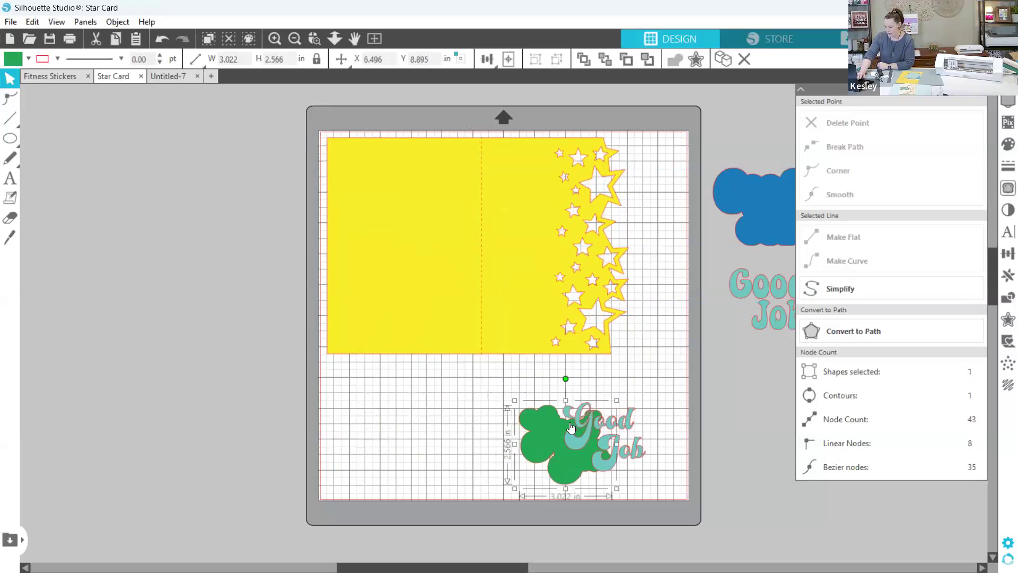
{"action": "left_click", "coordinate": [623, 449]}
{"action": "left_click_drag", "start_coordinate": [623, 449], "coordinate": [395, 432]}
{"action": "left_click", "coordinate": [538, 443]}
{"action": "left_click_drag", "start_coordinate": [538, 444], "coordinate": [545, 409]}
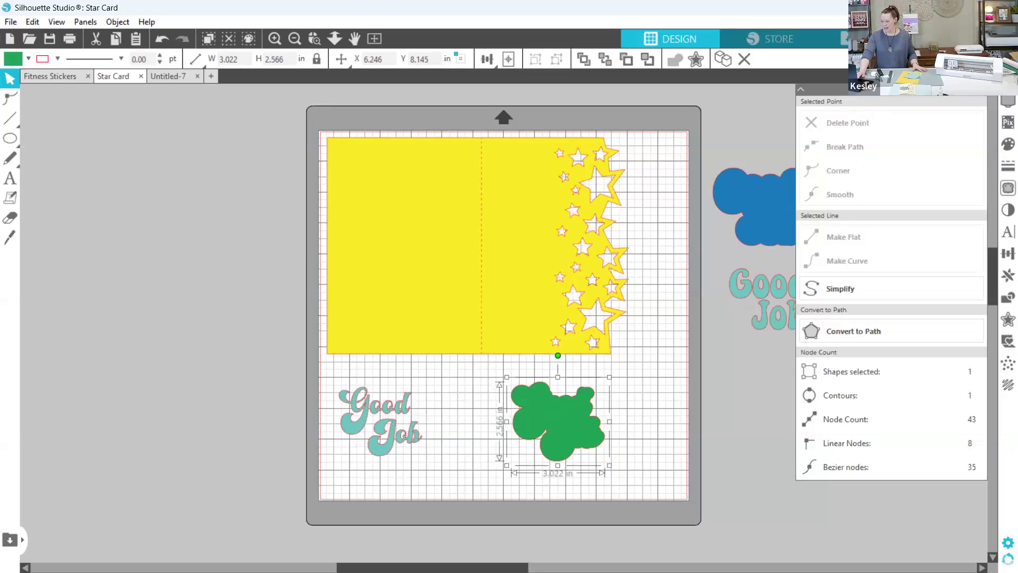
- Go to the send settings and choose the Bluetooth Cameo 4 as the cutting device, keeping Cardstock, Textured - Heavy (80lb) as the material
{"action": "left_click", "coordinate": [968, 39]}
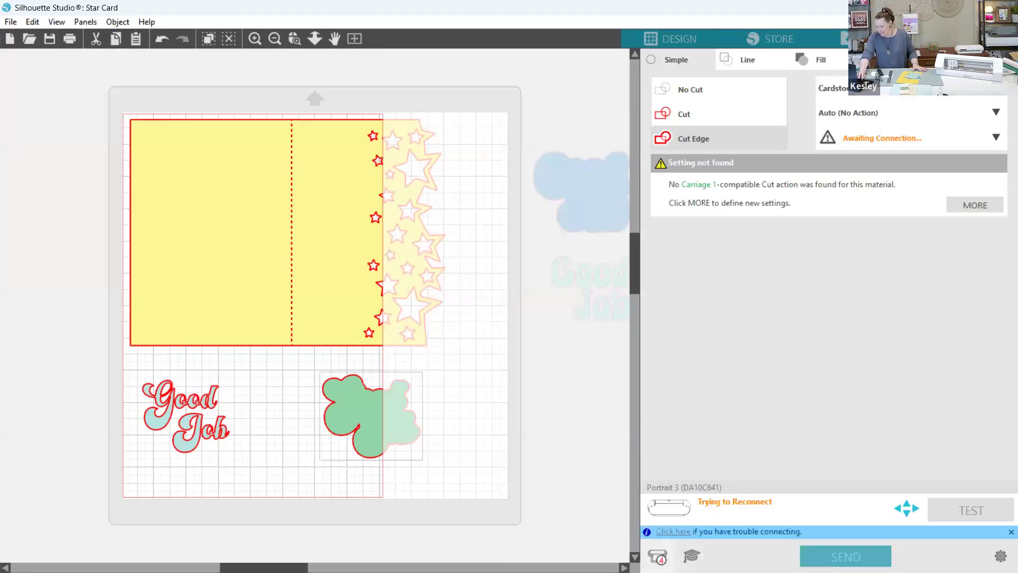
{"action": "left_click", "coordinate": [657, 556]}
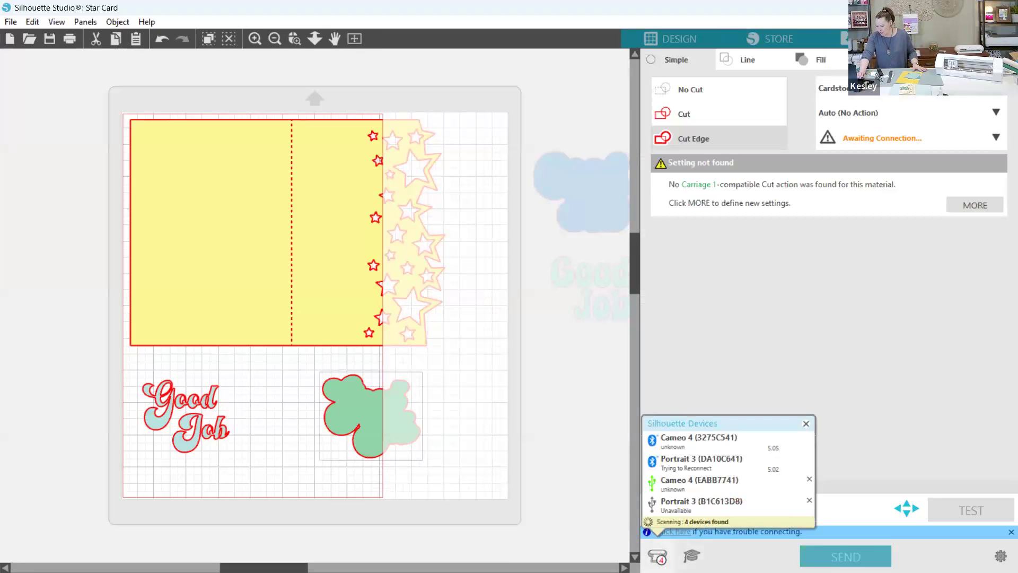
{"action": "left_click", "coordinate": [683, 437]}
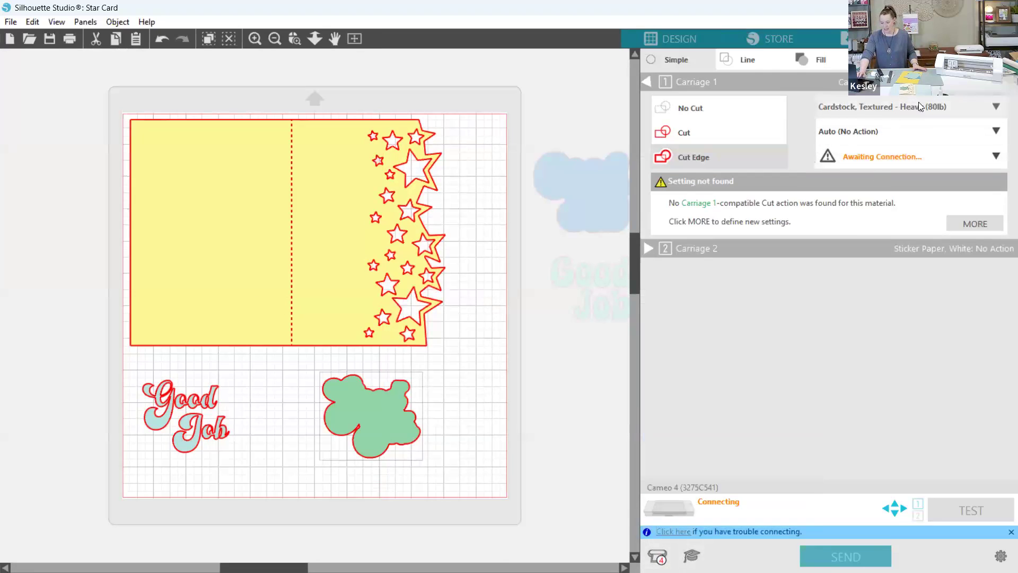
{"action": "left_click", "coordinate": [918, 103]}
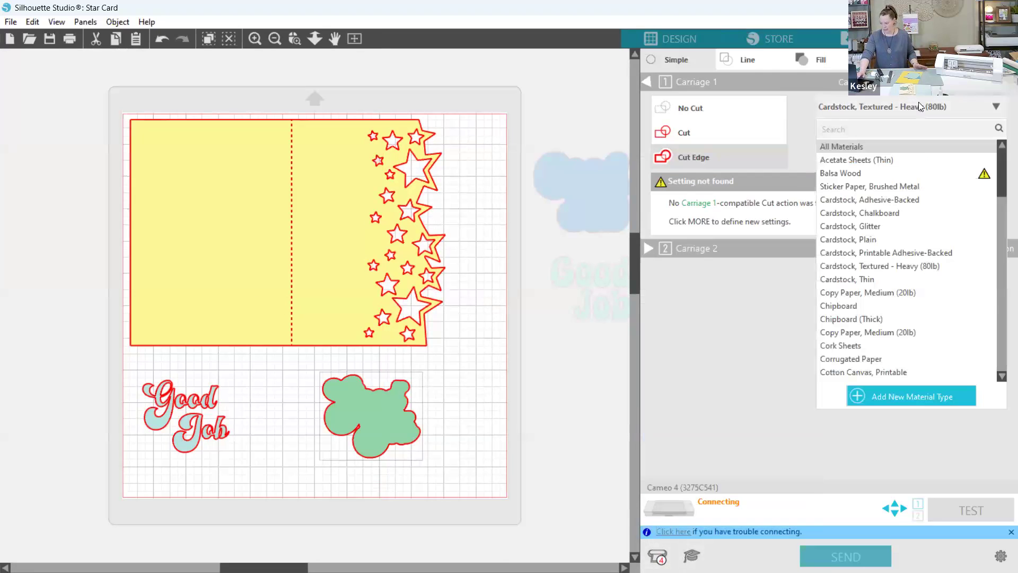
{"action": "left_click", "coordinate": [918, 104]}
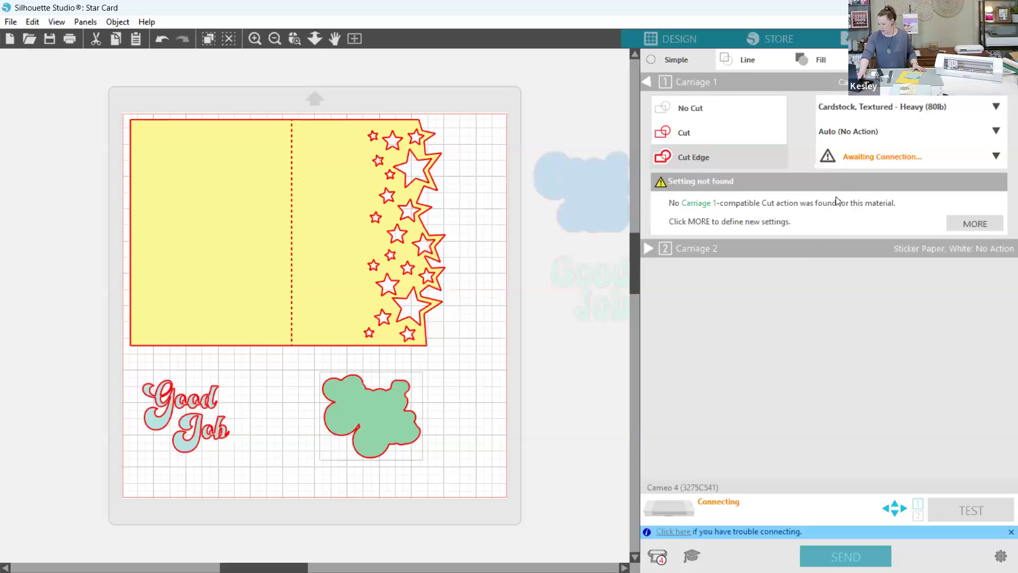
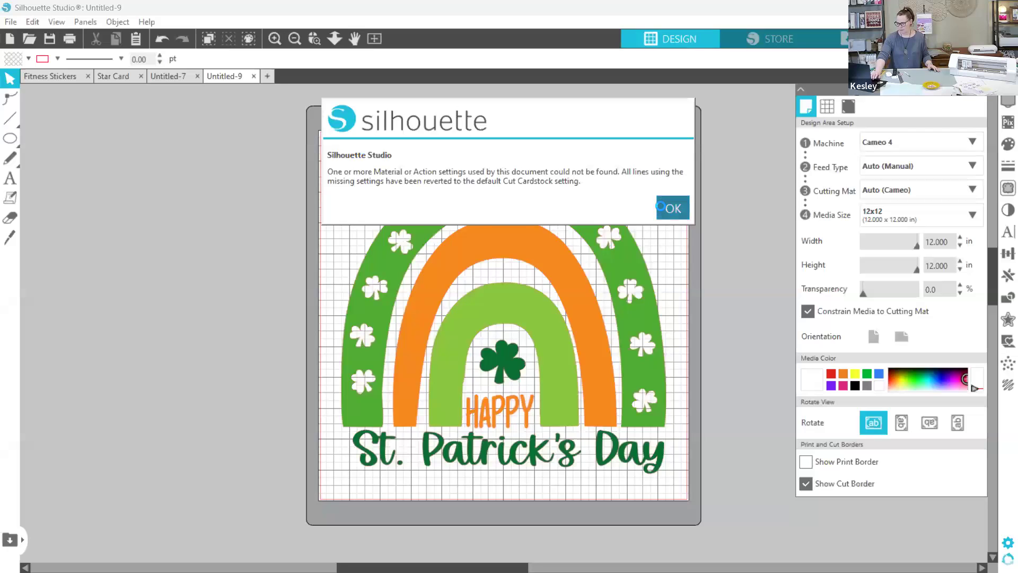
- Dismiss the missing-settings notice, shrink the St. Patrick's Day rainbow to about 4.48 x 4.36 in, and move it inward to about X 2.24, Y 2.14
{"action": "left_click", "coordinate": [660, 205]}
{"action": "left_click", "coordinate": [605, 253]}
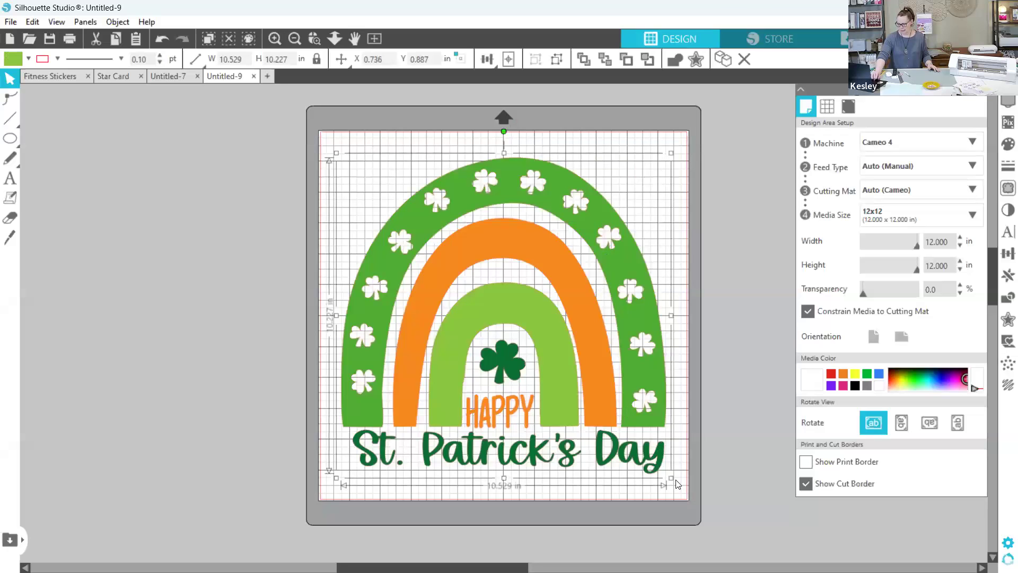
{"action": "left_click_drag", "start_coordinate": [671, 478], "coordinate": [472, 321]}
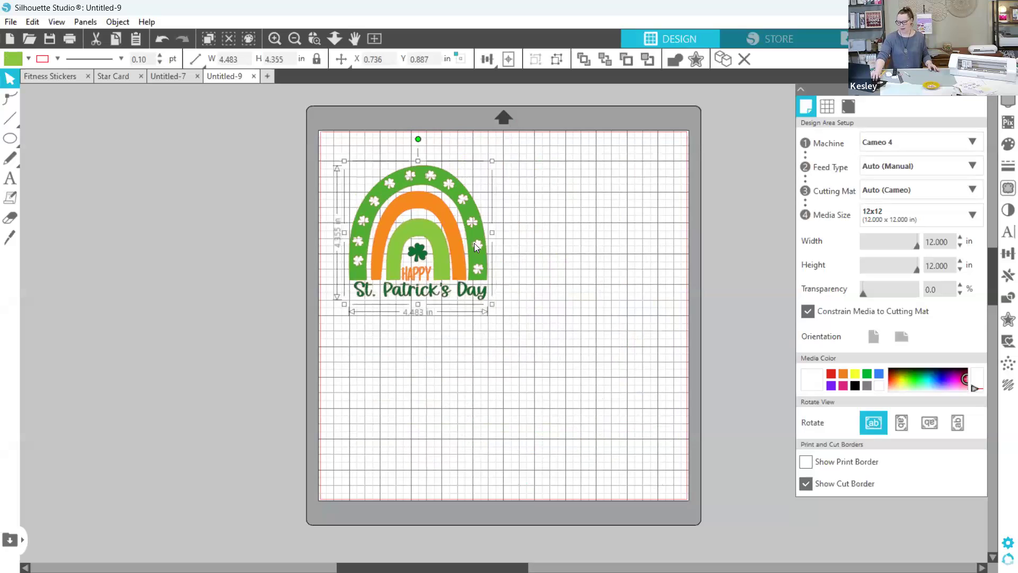
{"action": "left_click_drag", "start_coordinate": [474, 243], "coordinate": [512, 273]}
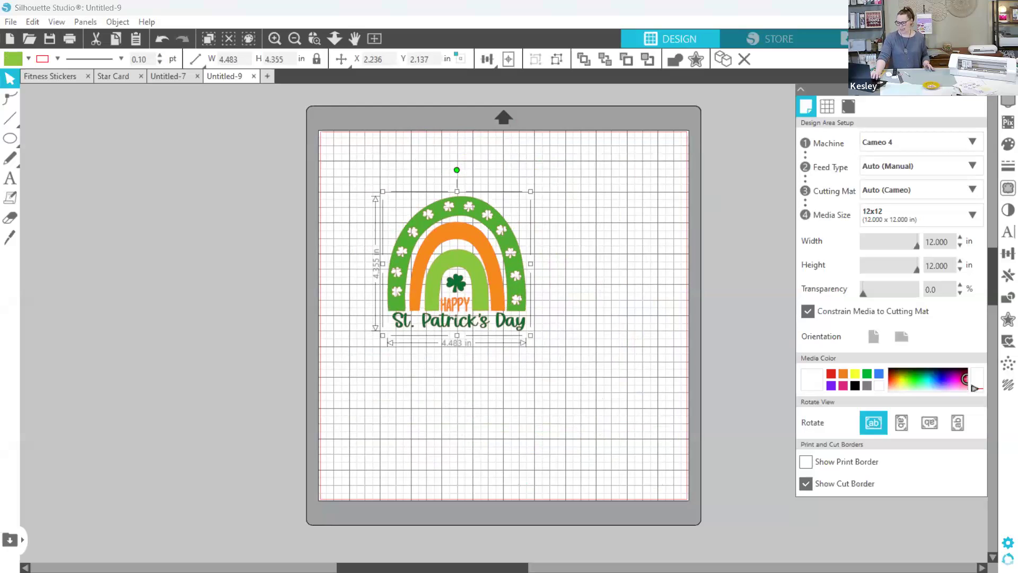
- Try the No Cut and Cut Edge actions on the rainbow in the send settings, leave it on No Cut, and return to the design view
{"action": "left_click", "coordinate": [969, 38]}
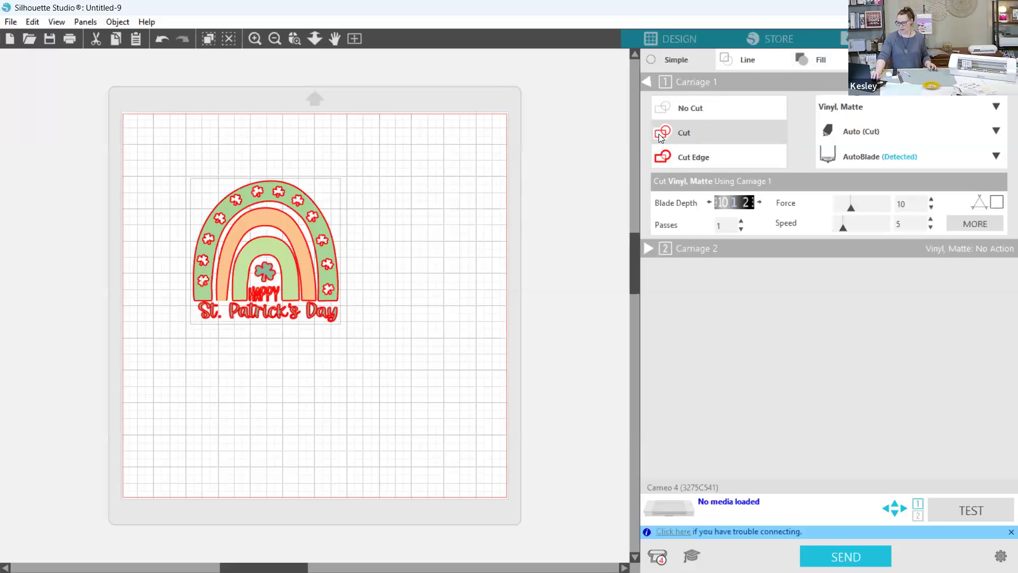
{"action": "left_click", "coordinate": [661, 112]}
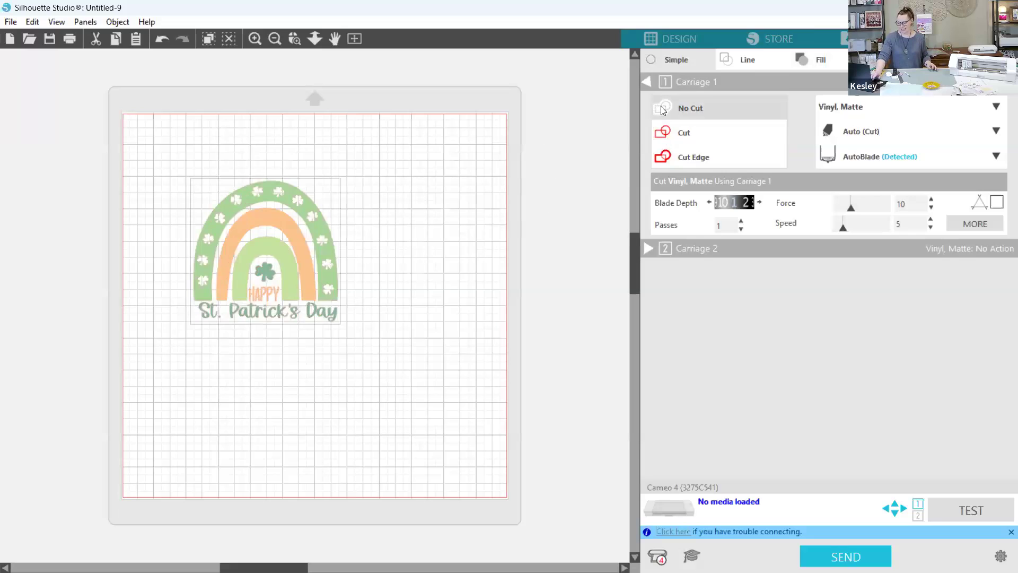
{"action": "left_click", "coordinate": [691, 157]}
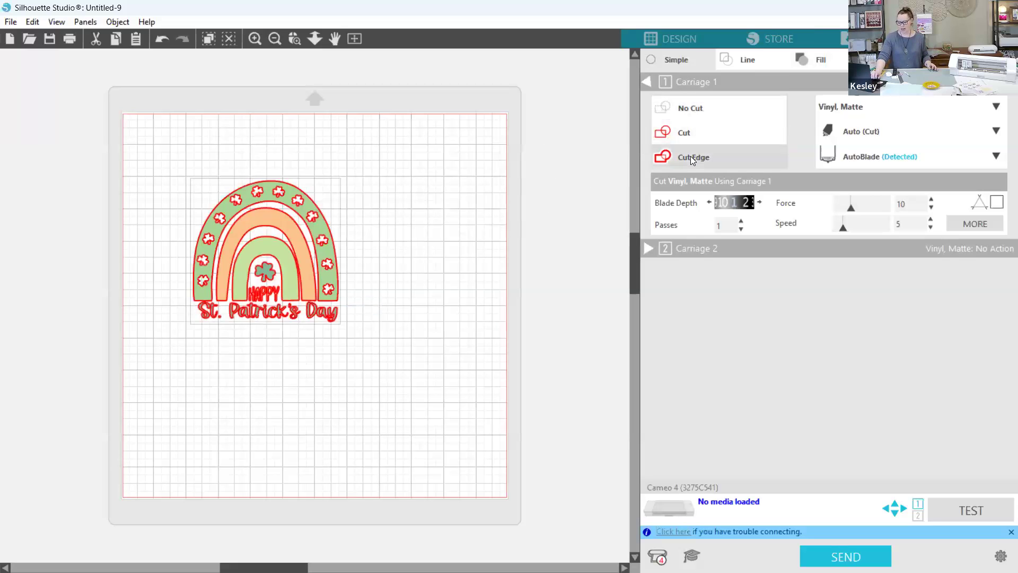
{"action": "left_click", "coordinate": [666, 111]}
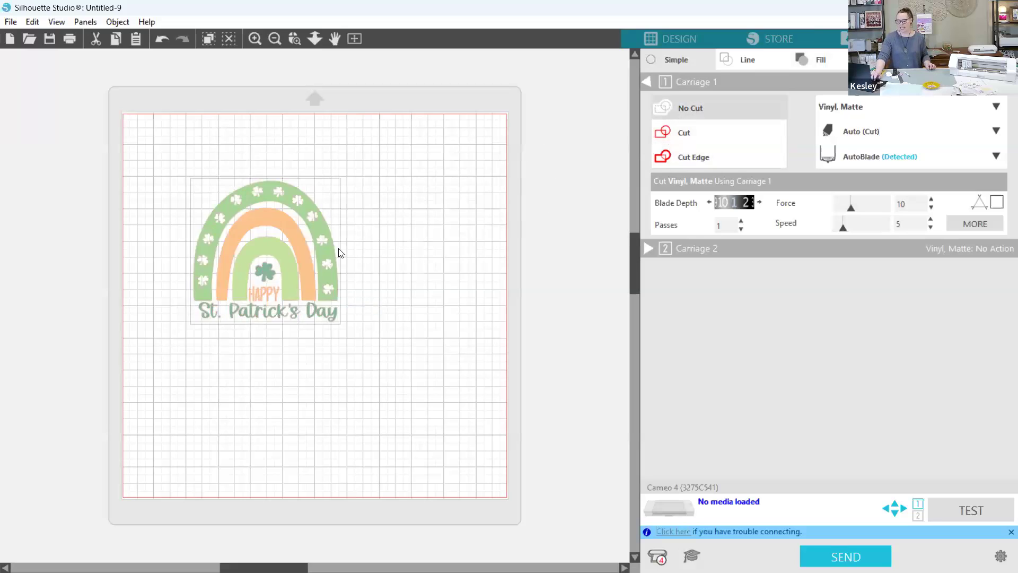
{"action": "left_click", "coordinate": [673, 36]}
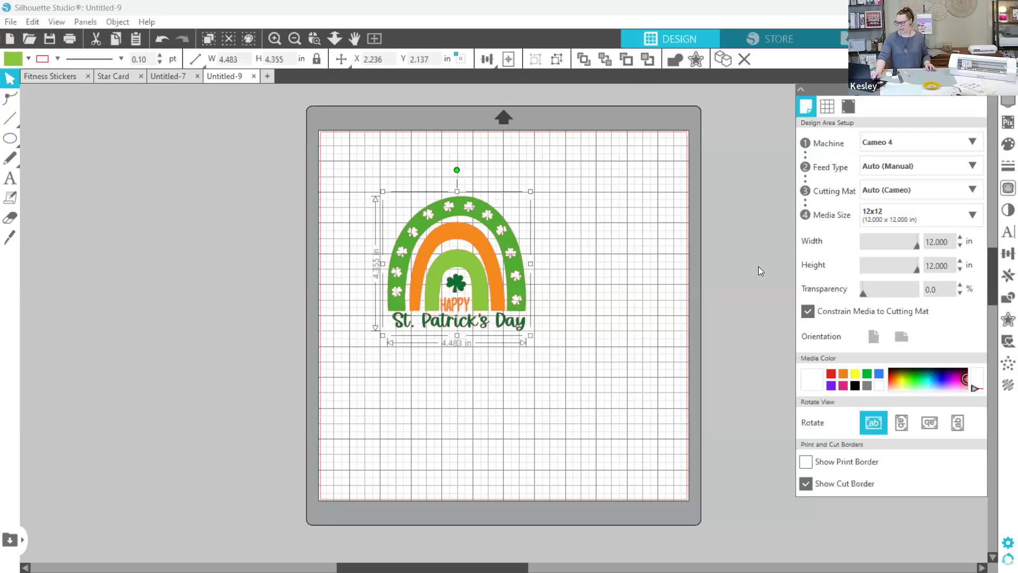
- Apply a 0.230 in offset with rounded corners around the whole rainbow design
{"action": "left_click", "coordinate": [1005, 323]}
{"action": "left_click", "coordinate": [849, 124]}
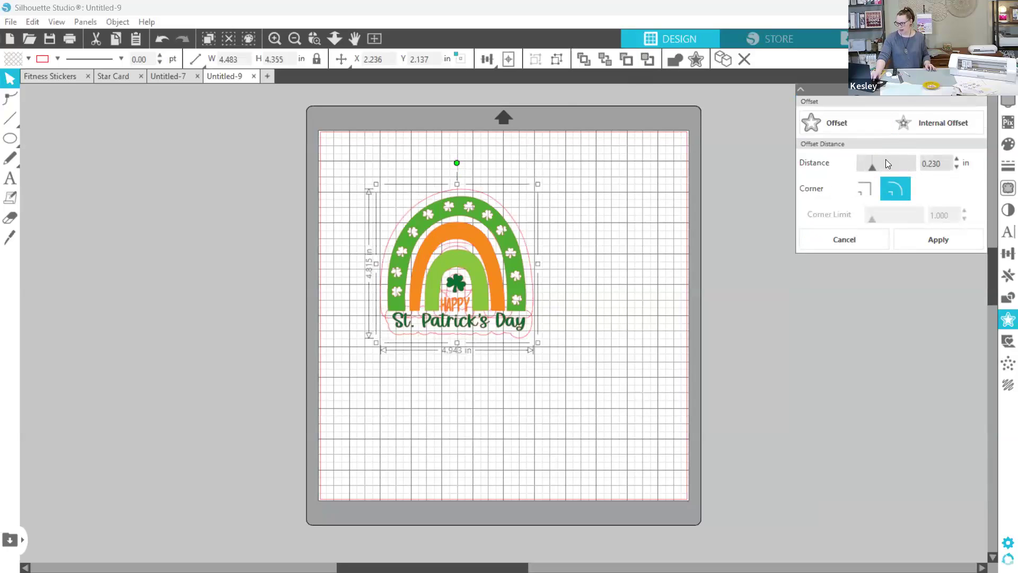
{"action": "left_click", "coordinate": [946, 240]}
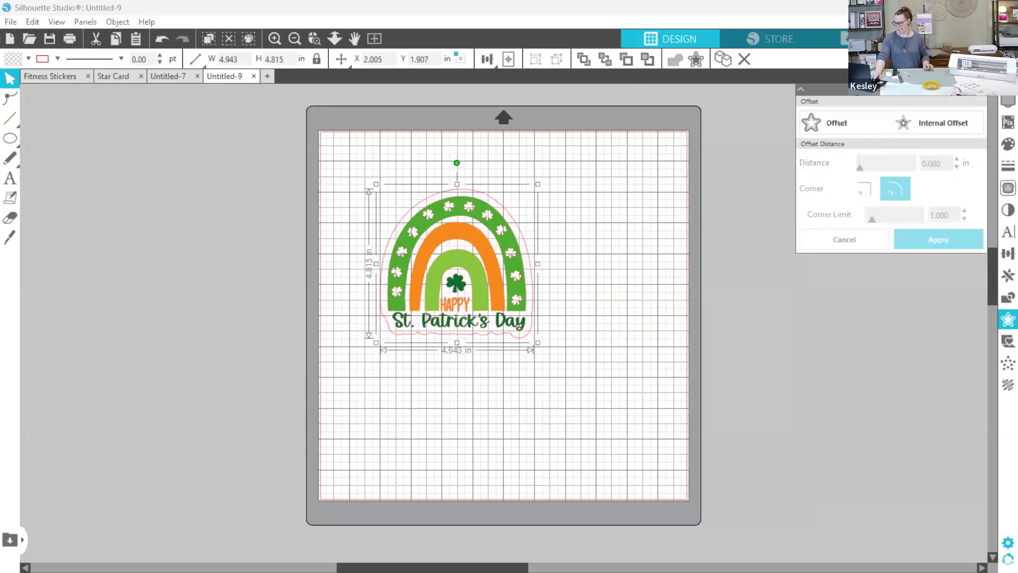
- Fill the rainbow's offset shape with red, change the fill to white, and delete the offset
{"action": "left_click", "coordinate": [1004, 144]}
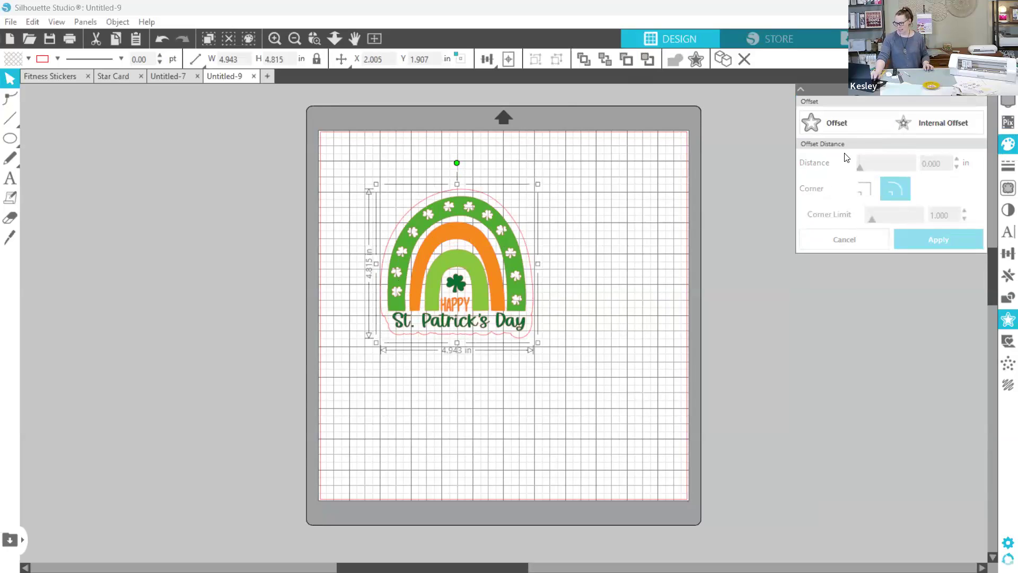
{"action": "left_click", "coordinate": [813, 193]}
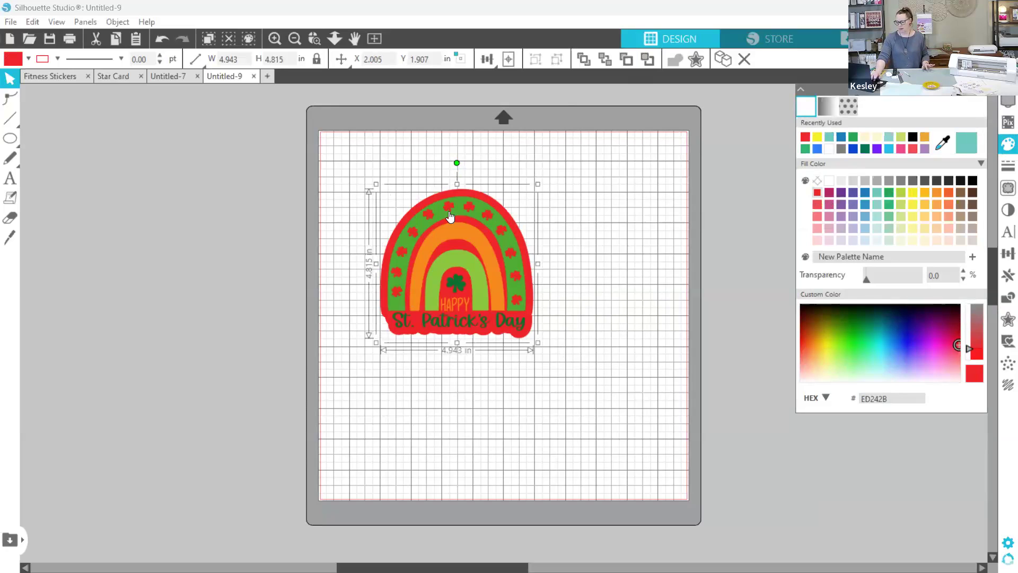
{"action": "left_click", "coordinate": [829, 181]}
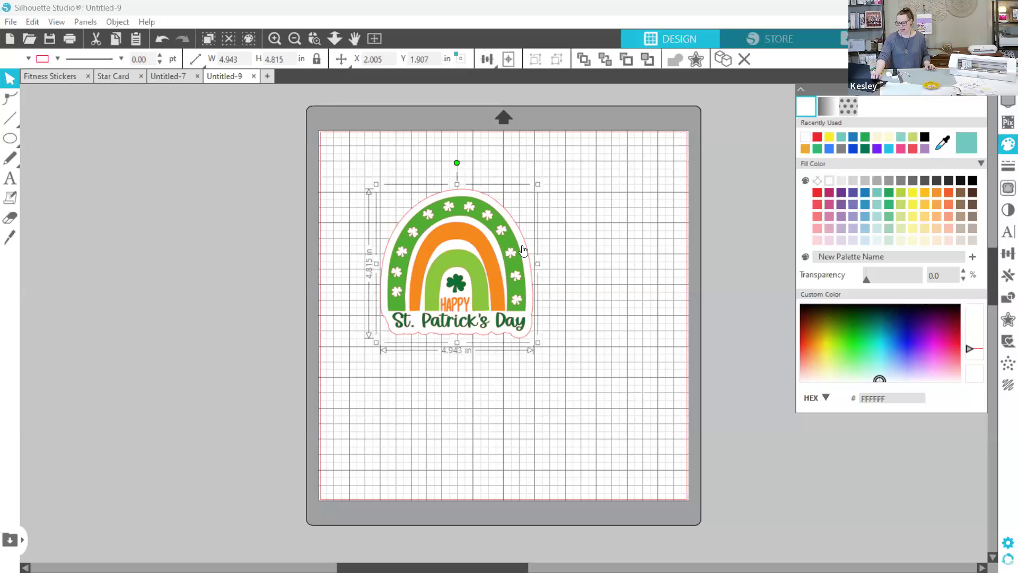
{"action": "key", "text": "Delete"}
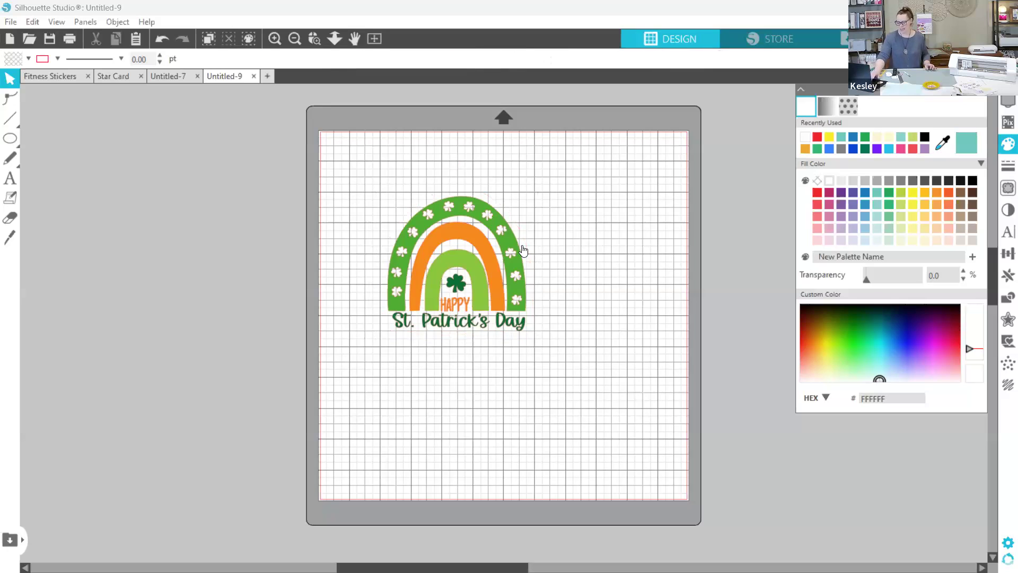
- Apply a tighter outward offset of 0.05 in with rounded corners to the rainbow design
{"action": "left_click", "coordinate": [506, 254]}
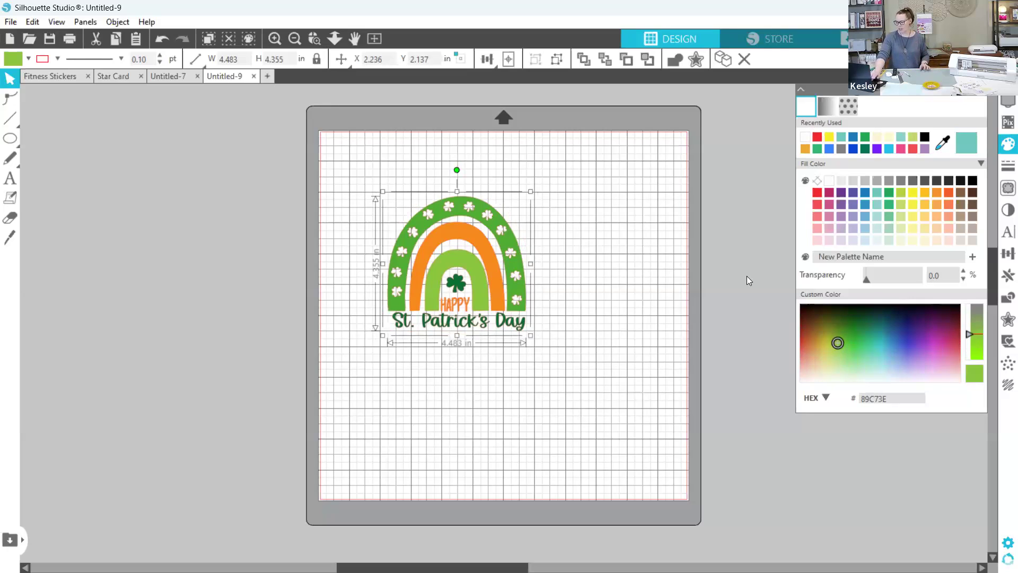
{"action": "left_click", "coordinate": [1004, 323]}
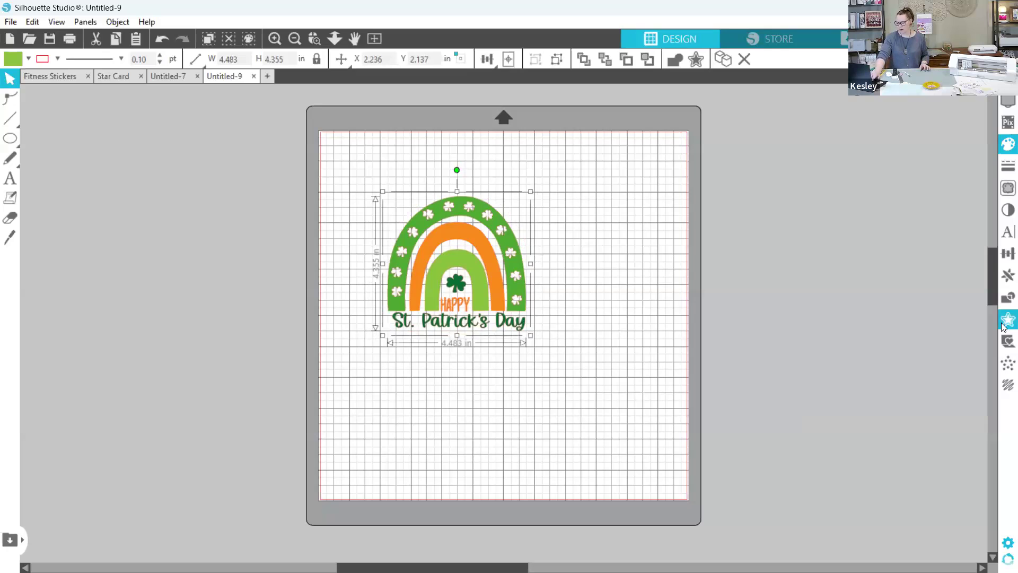
{"action": "left_click", "coordinate": [880, 130]}
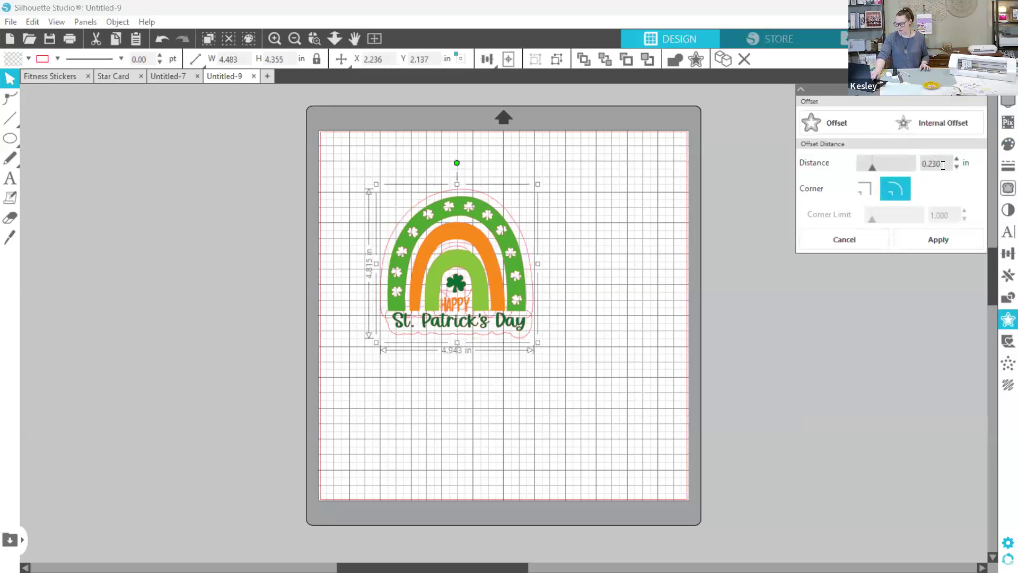
{"action": "left_click_drag", "start_coordinate": [867, 171], "coordinate": [856, 174]}
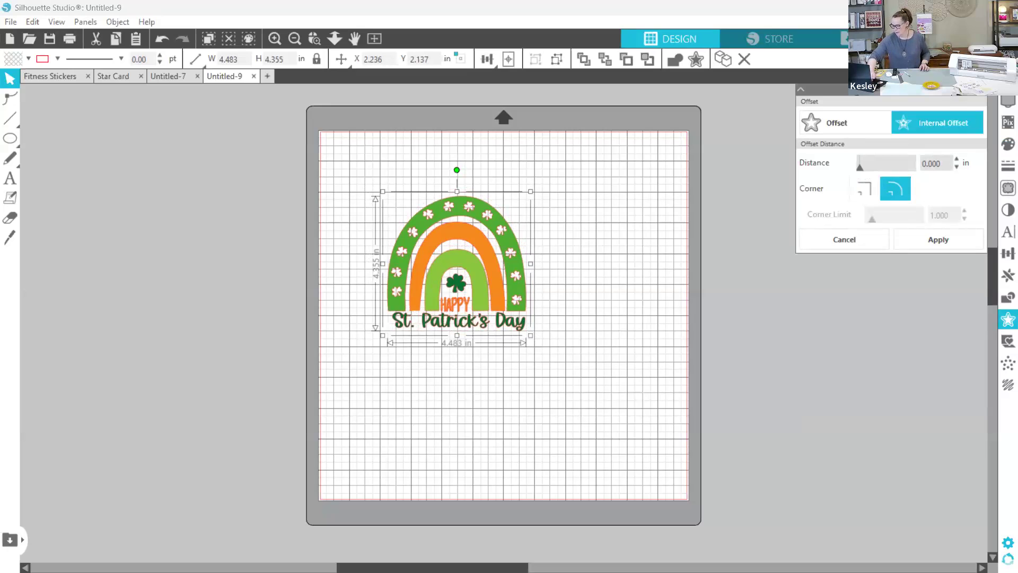
{"action": "left_click", "coordinate": [882, 169]}
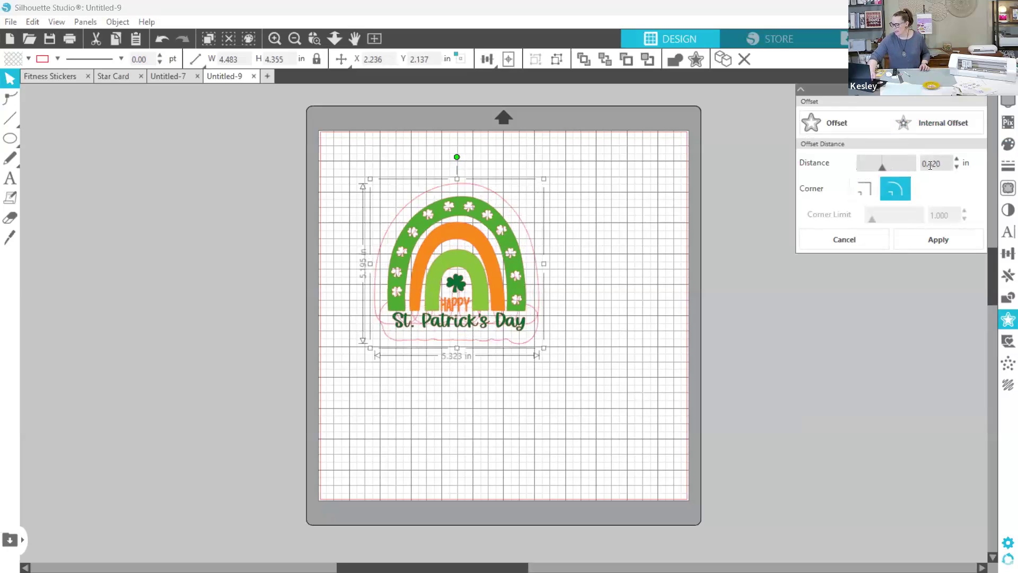
{"action": "double_click", "coordinate": [946, 164]}
{"action": "type", "text": ".05"}
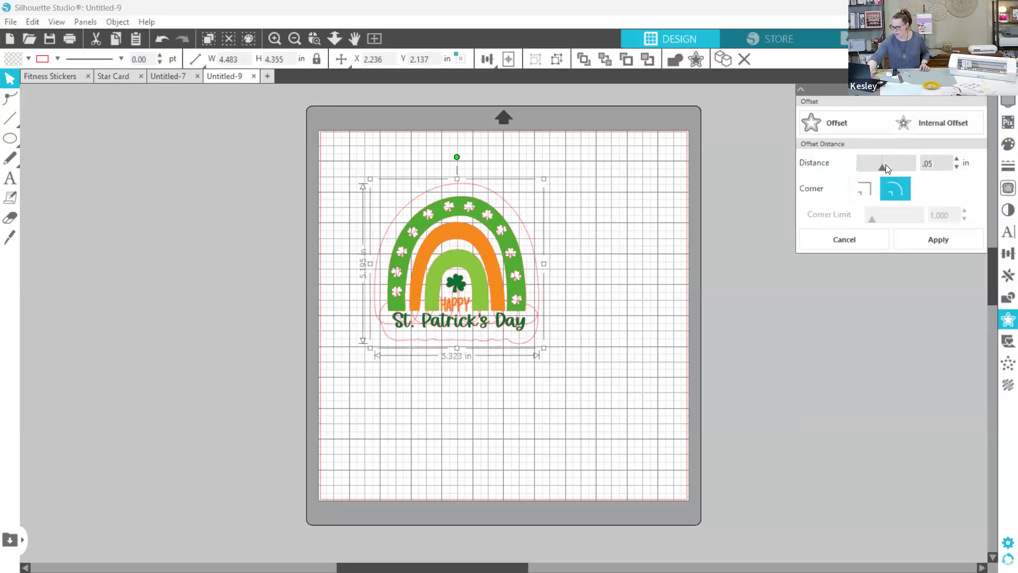
{"action": "key", "text": "Return"}
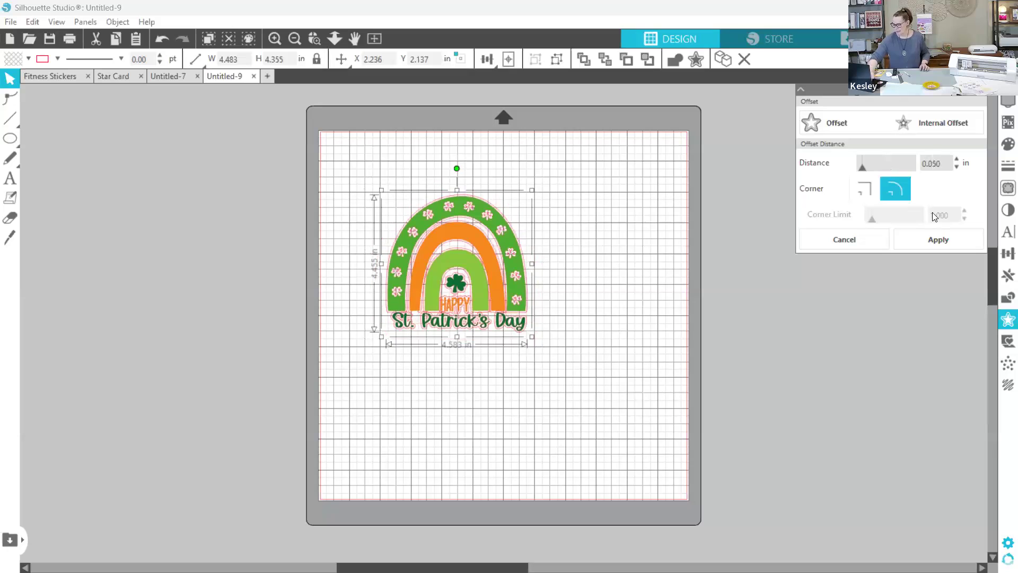
{"action": "left_click", "coordinate": [948, 240]}
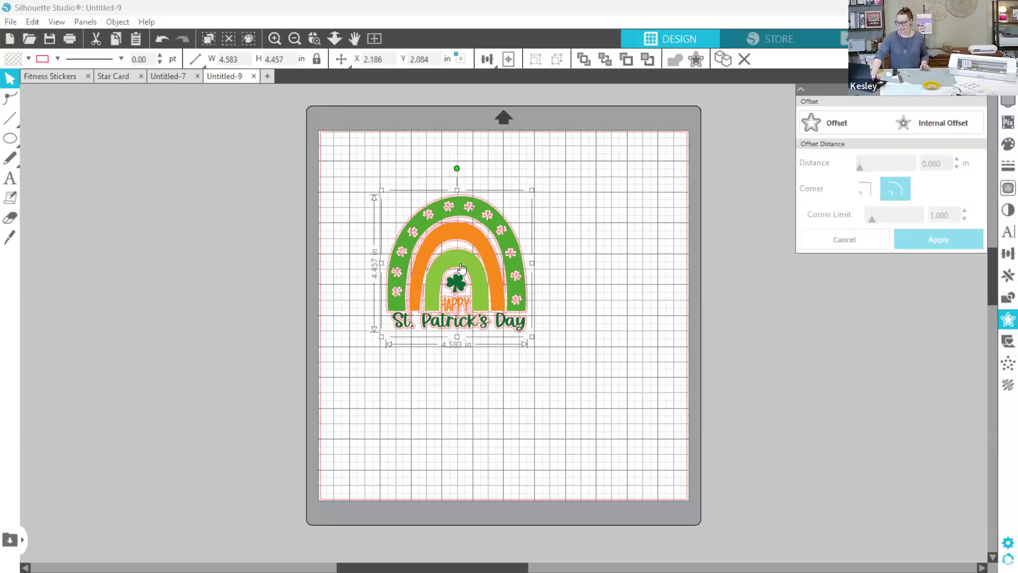
- Move the colored rainbow to the right of its offset outline and select the outline
{"action": "left_click_drag", "start_coordinate": [459, 259], "coordinate": [605, 266]}
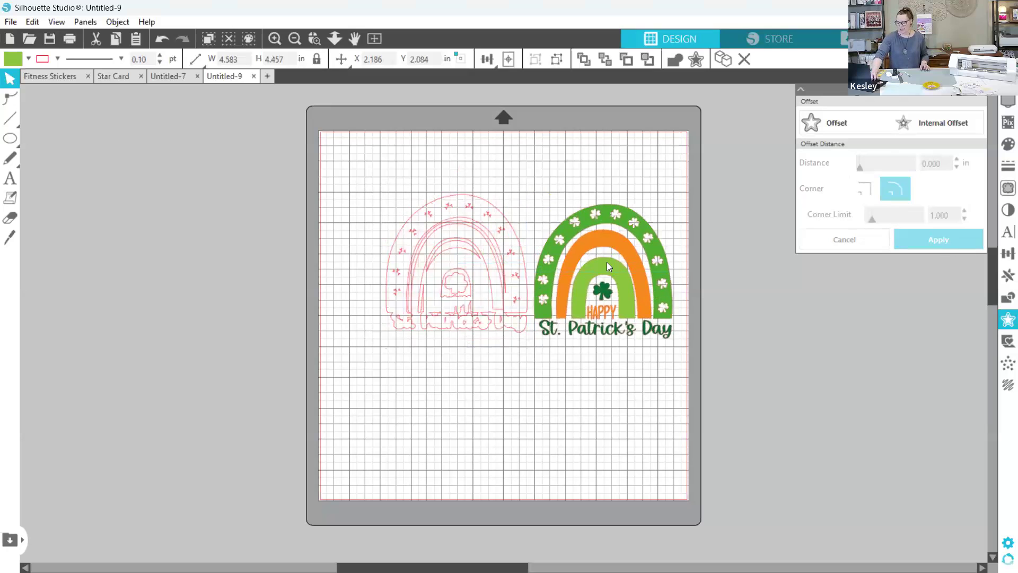
{"action": "left_click", "coordinate": [445, 202]}
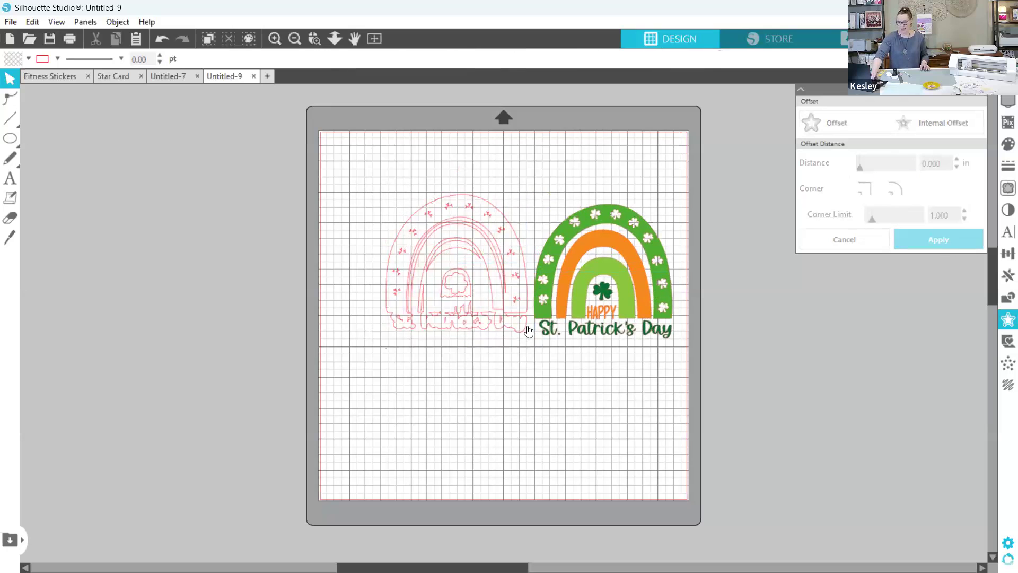
{"action": "left_click", "coordinate": [449, 211]}
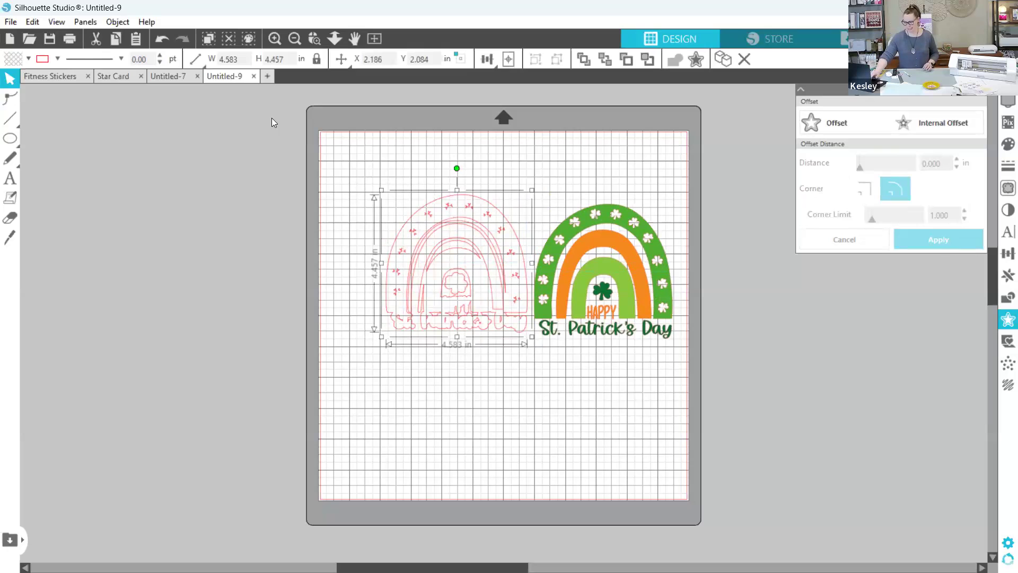
- Print one copy of the Fitness Stickers sheet on the EPSON ET-4750 Series, and open the sheet's send settings
{"action": "left_click", "coordinate": [46, 76]}
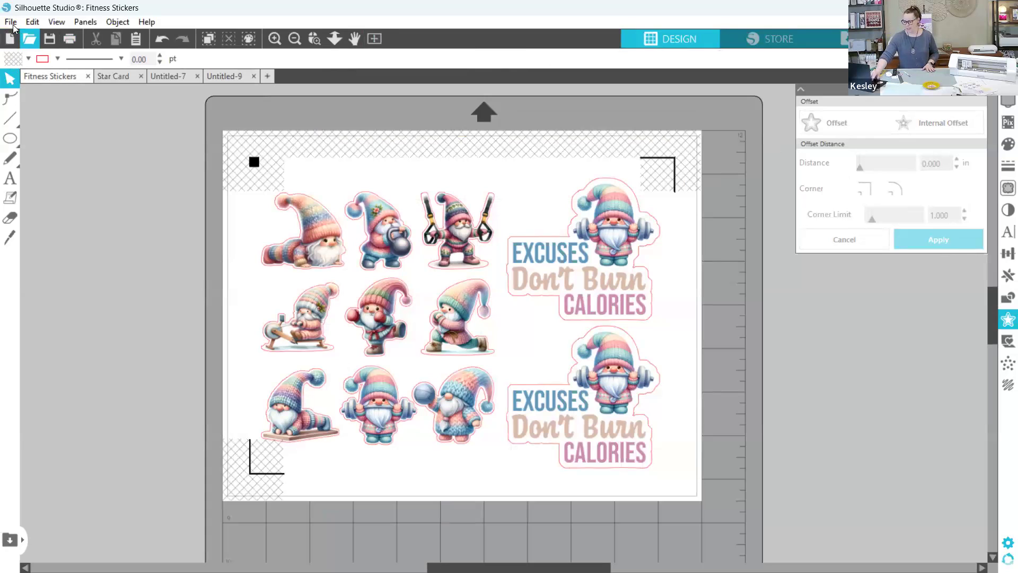
{"action": "left_click", "coordinate": [69, 41]}
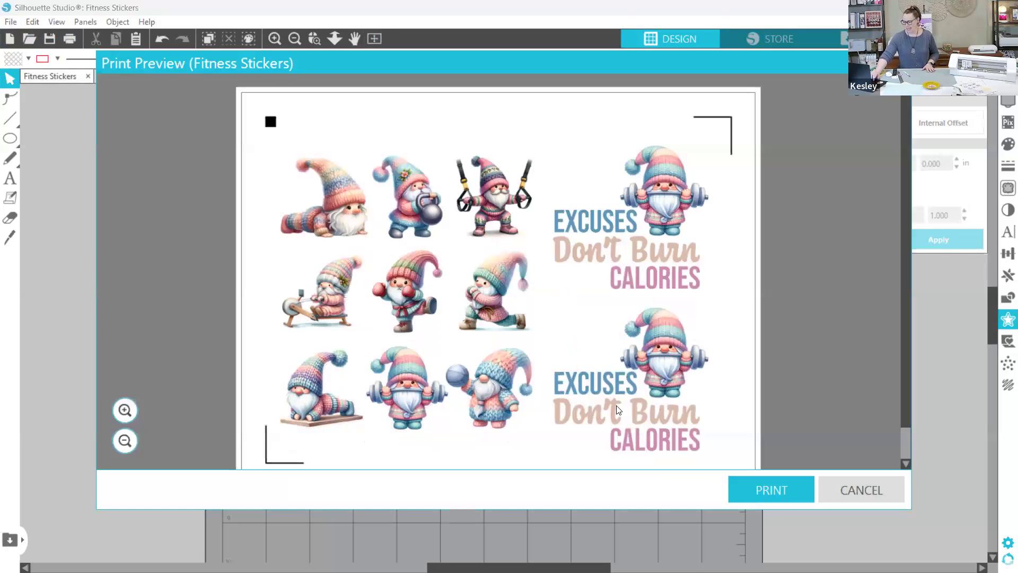
{"action": "left_click", "coordinate": [757, 492]}
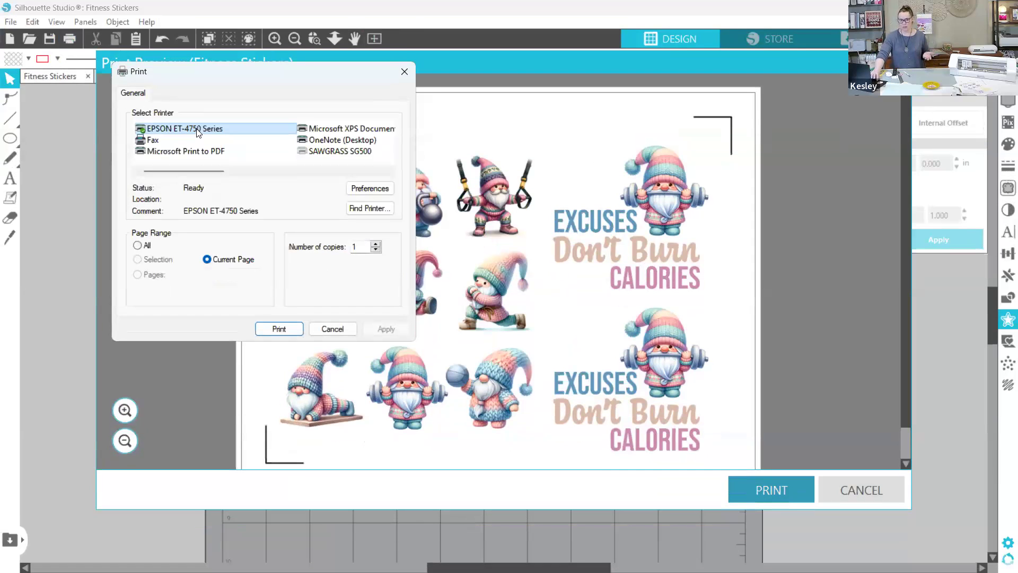
{"action": "left_click", "coordinate": [197, 129]}
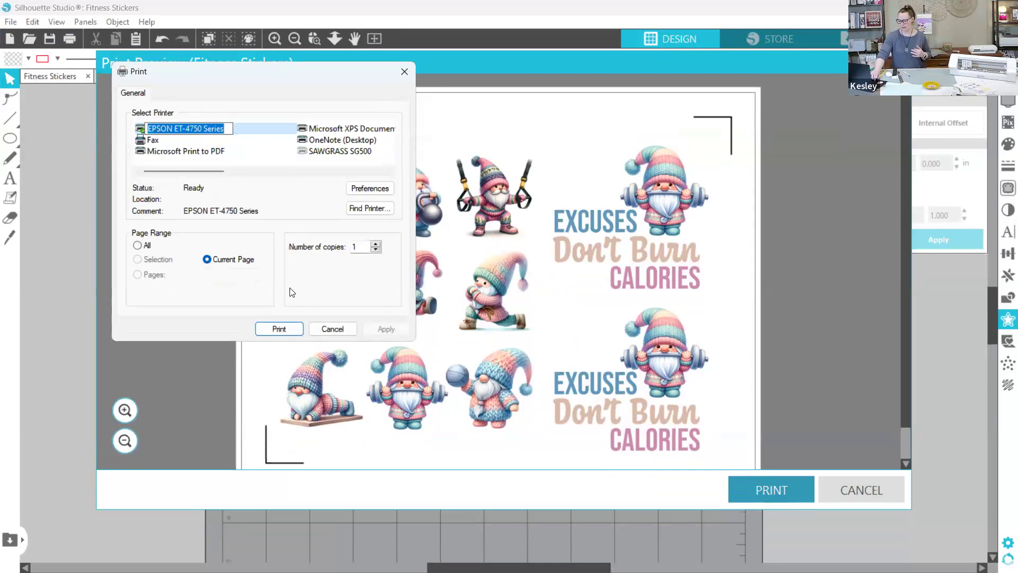
{"action": "left_click", "coordinate": [285, 329]}
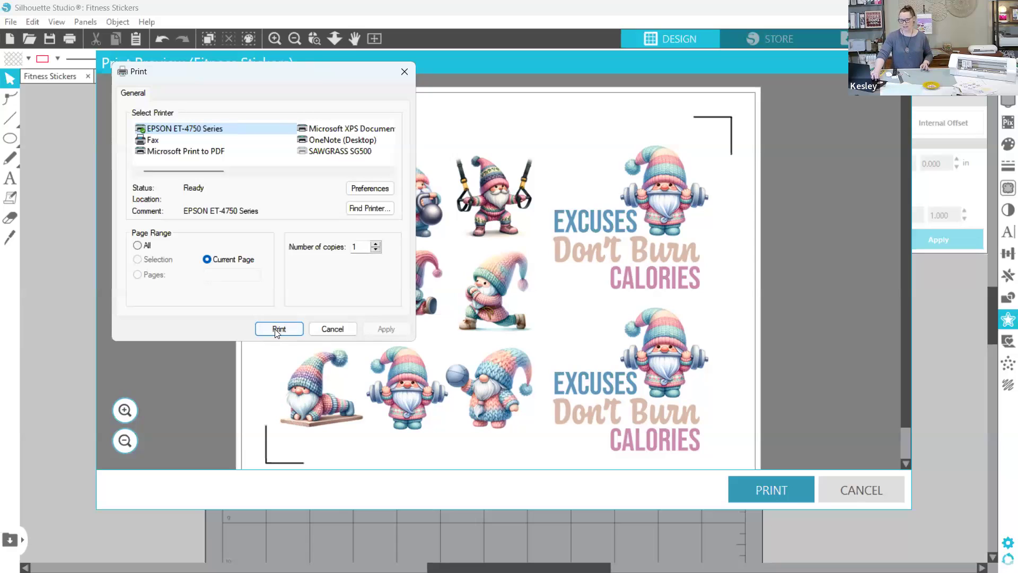
{"action": "left_click", "coordinate": [284, 324]}
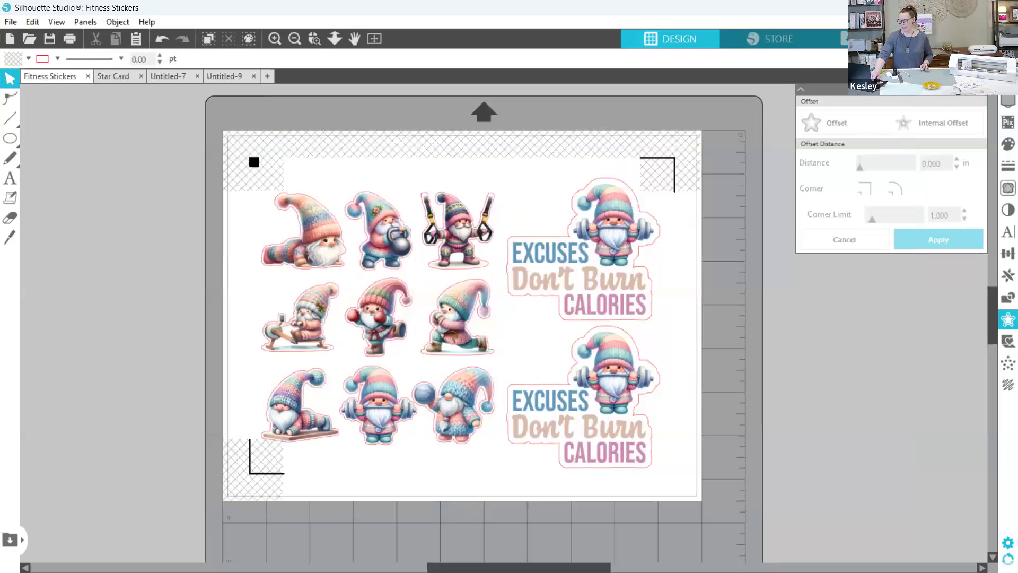
{"action": "left_click", "coordinate": [869, 39]}
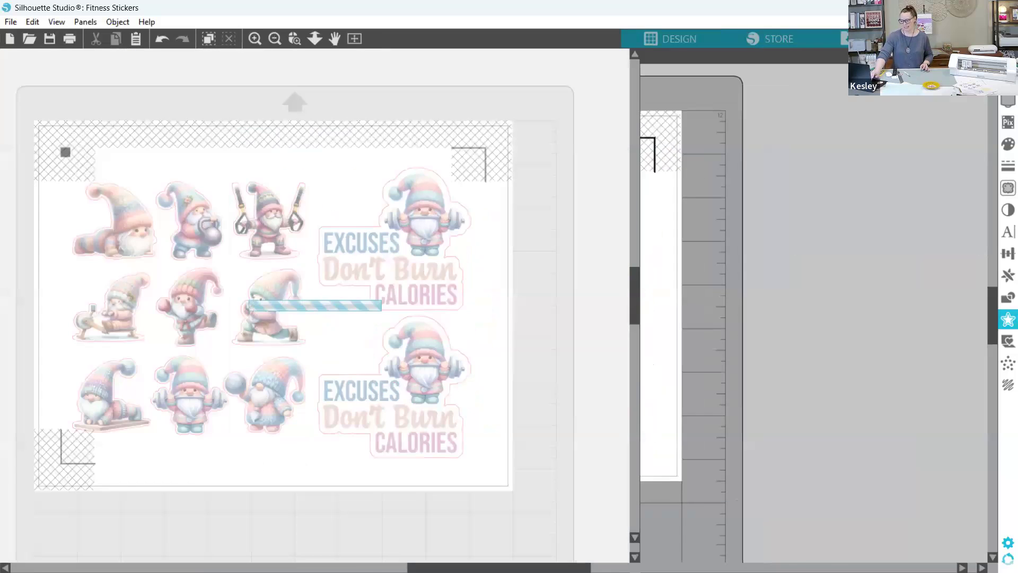